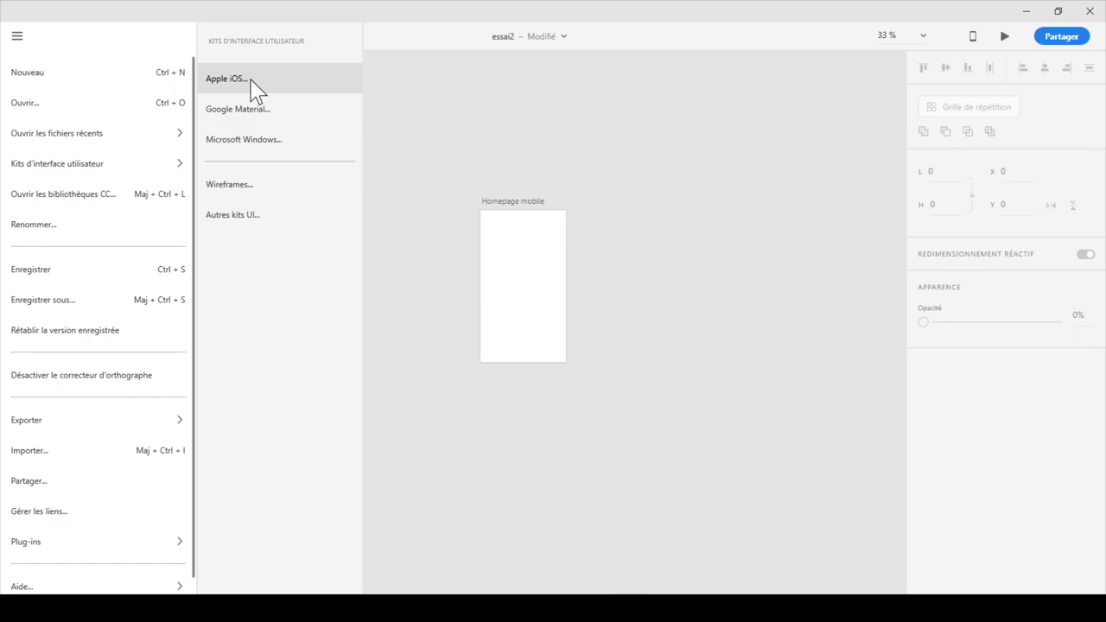
Step: Download the iOS 12 design resources for Adobe XD from Apple's Design Resources page, save the DMG file, and minimise the browser
{"action": "left_click", "coordinate": [256, 82]}
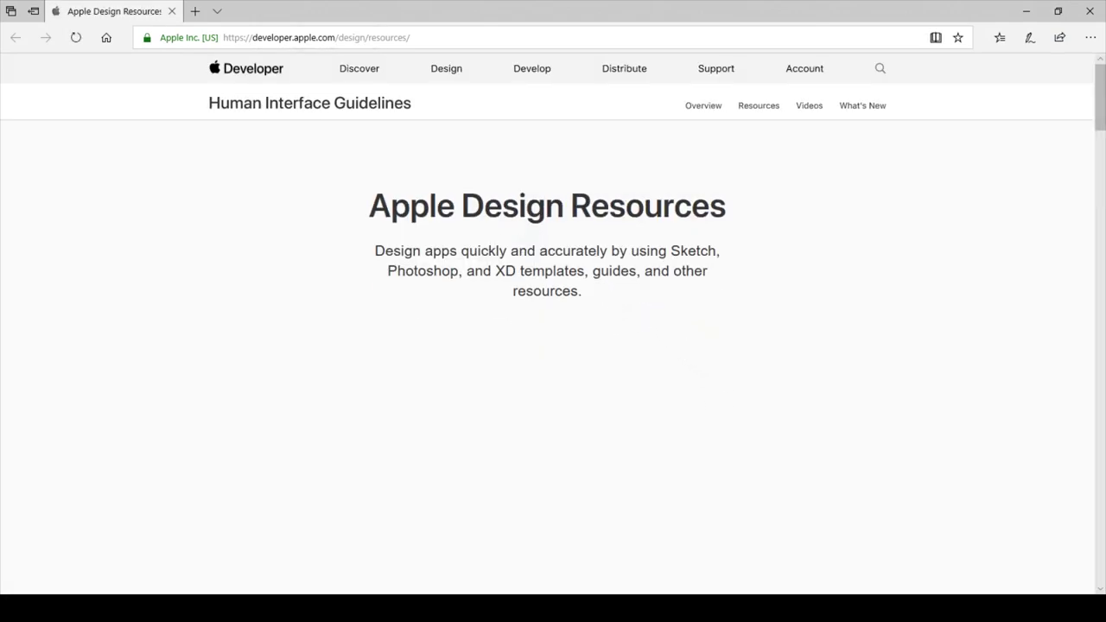
{"action": "scroll", "coordinate": [638, 363], "scroll_direction": "down", "scroll_amount": 8}
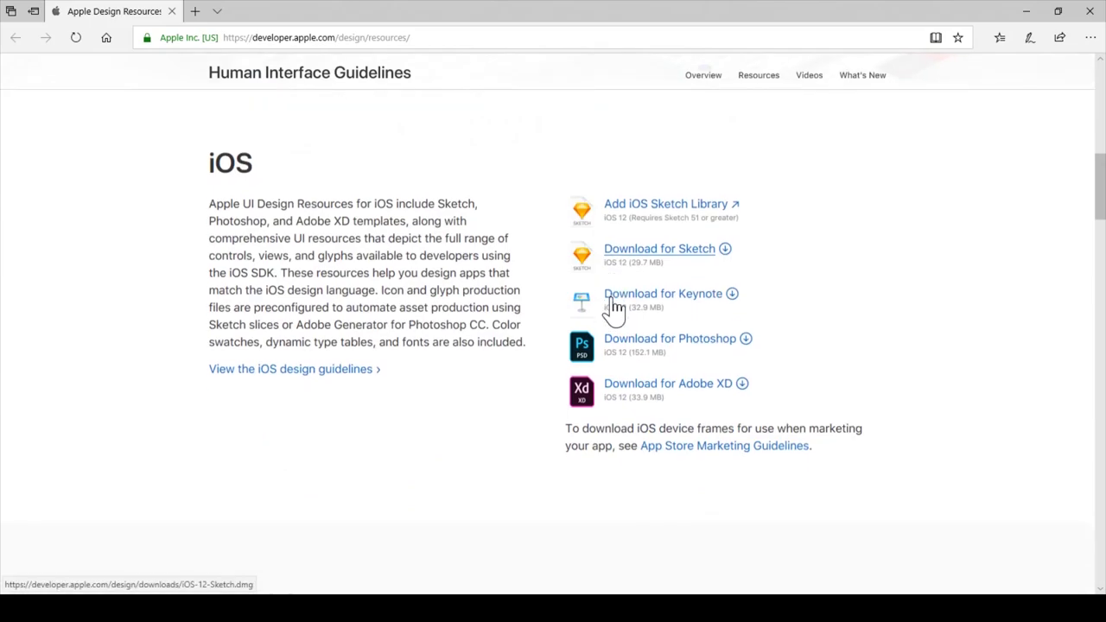
{"action": "left_click", "coordinate": [697, 393]}
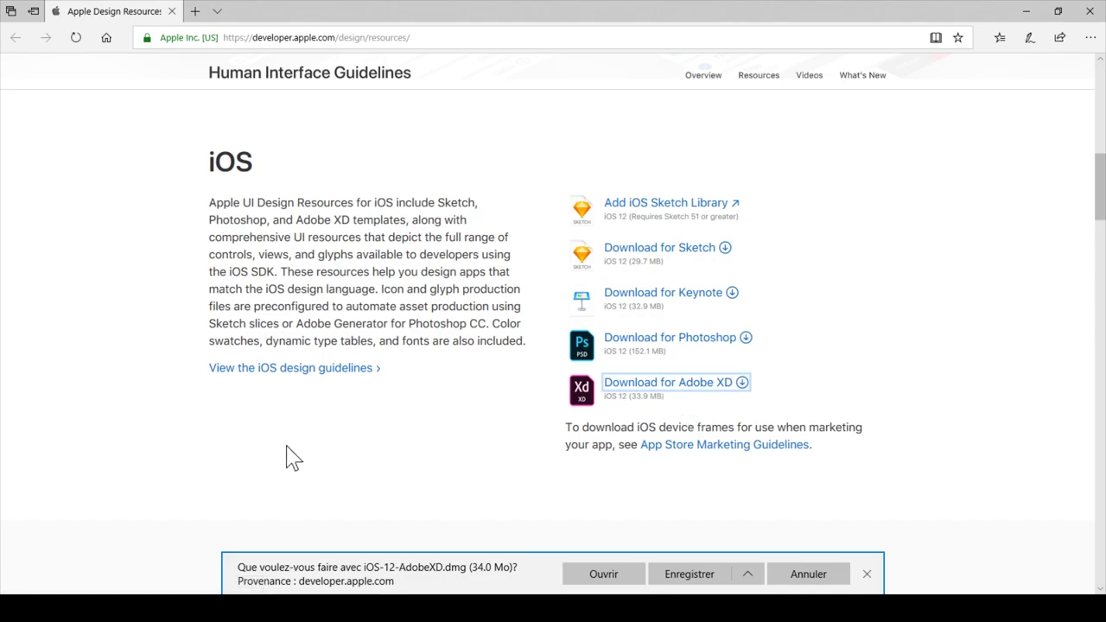
{"action": "left_click", "coordinate": [707, 577]}
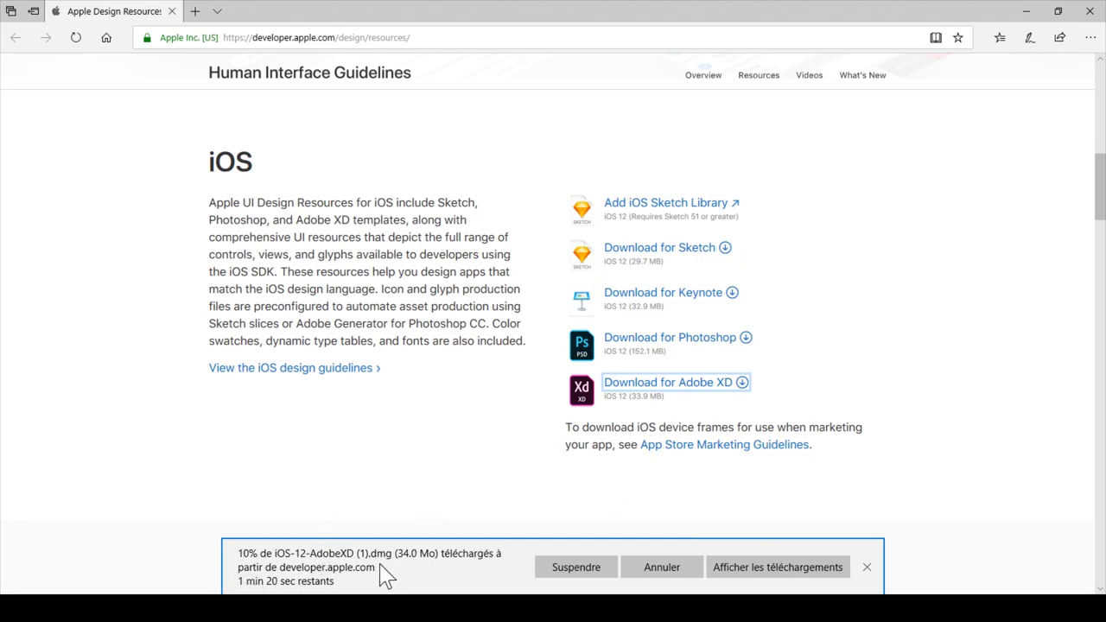
{"action": "mouse_move", "coordinate": [391, 608]}
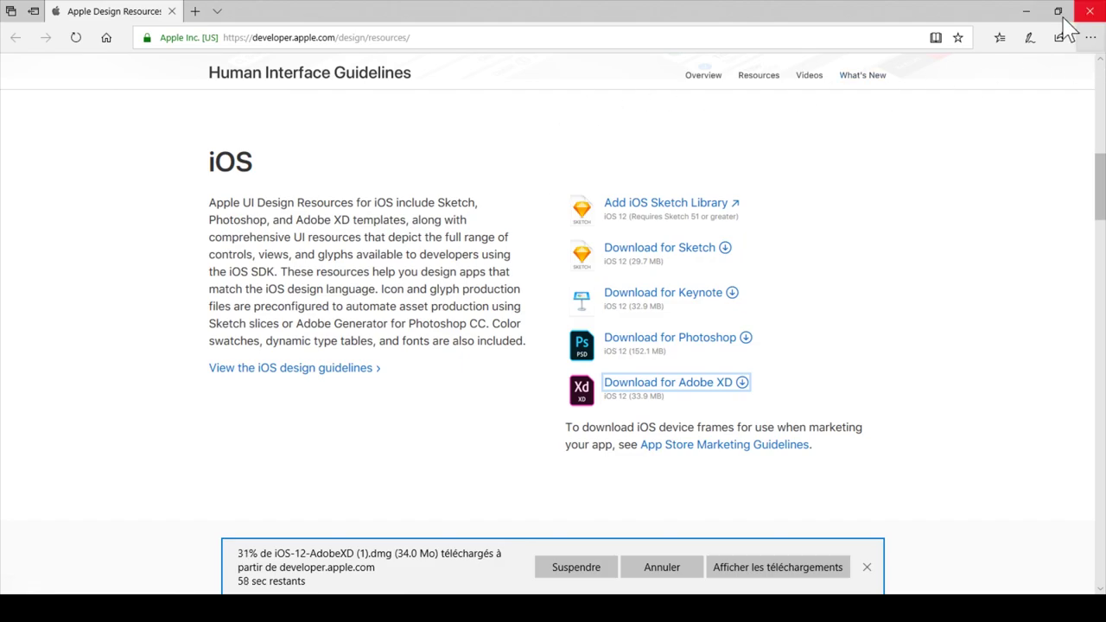
{"action": "left_click", "coordinate": [1028, 11]}
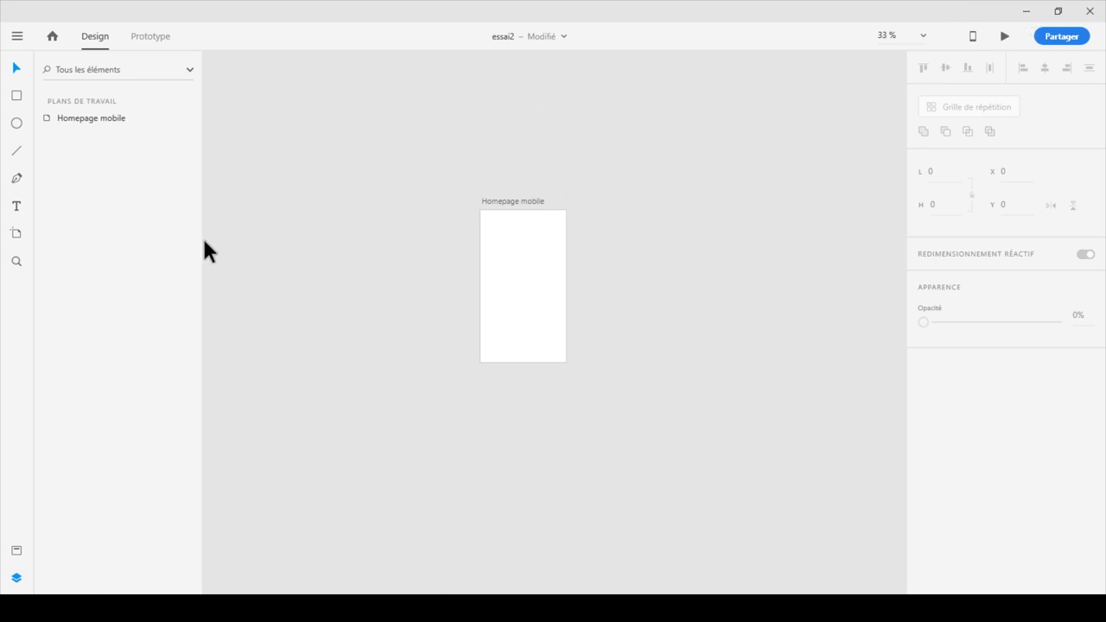
Step: Launch PowerISO in evaluation mode to view its main window, and minimise it
{"action": "key", "text": "super+c"}
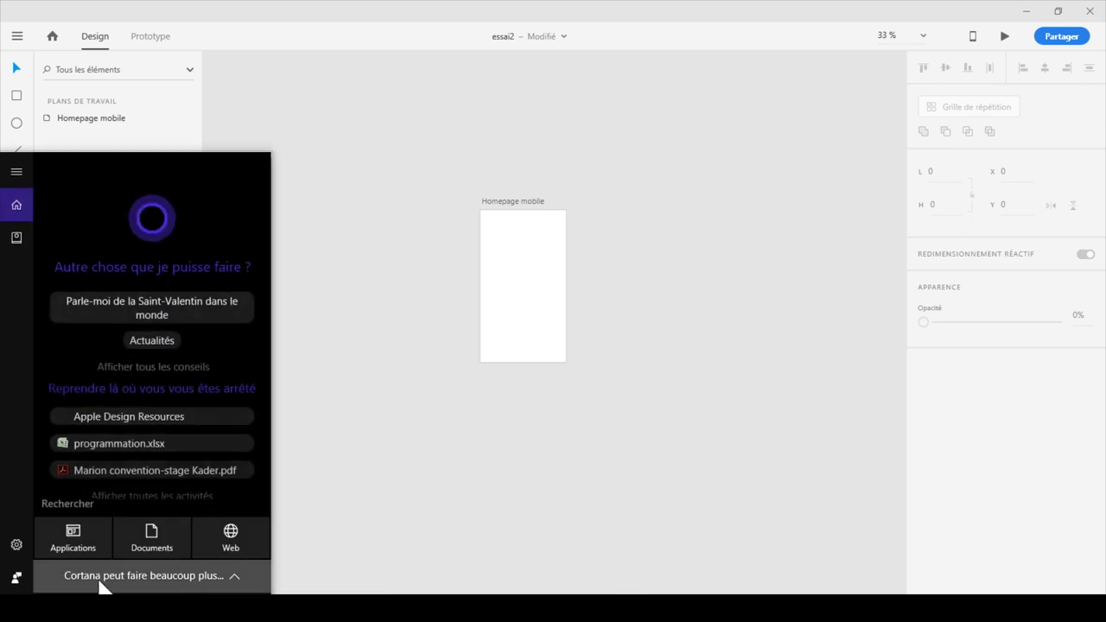
{"action": "left_click", "coordinate": [537, 301]}
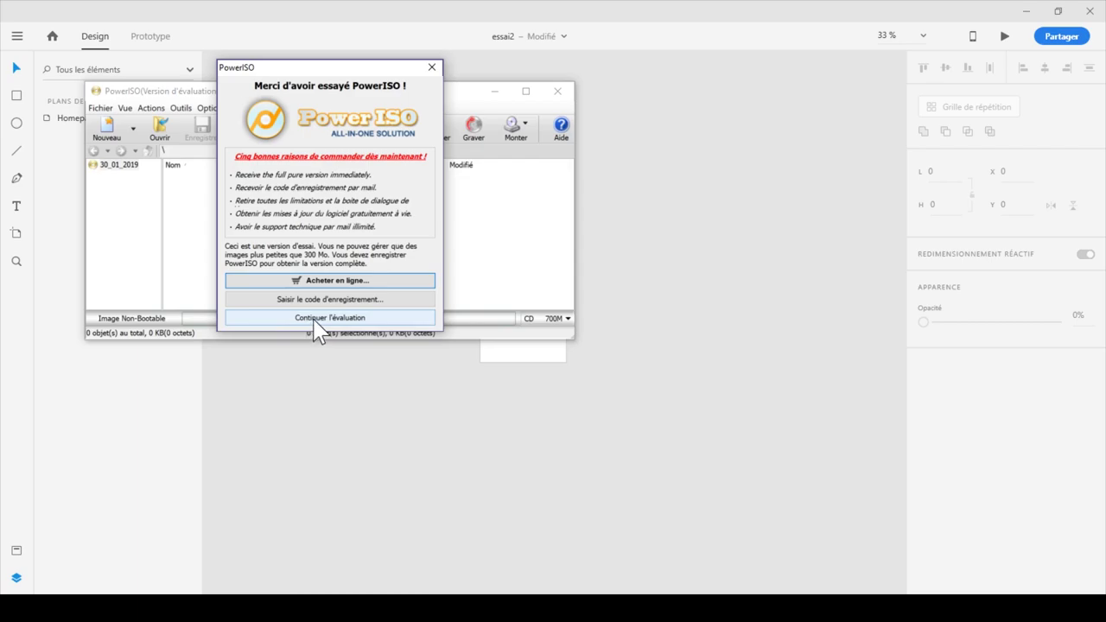
{"action": "left_click", "coordinate": [313, 322]}
{"action": "left_click_drag", "start_coordinate": [274, 96], "coordinate": [413, 121]}
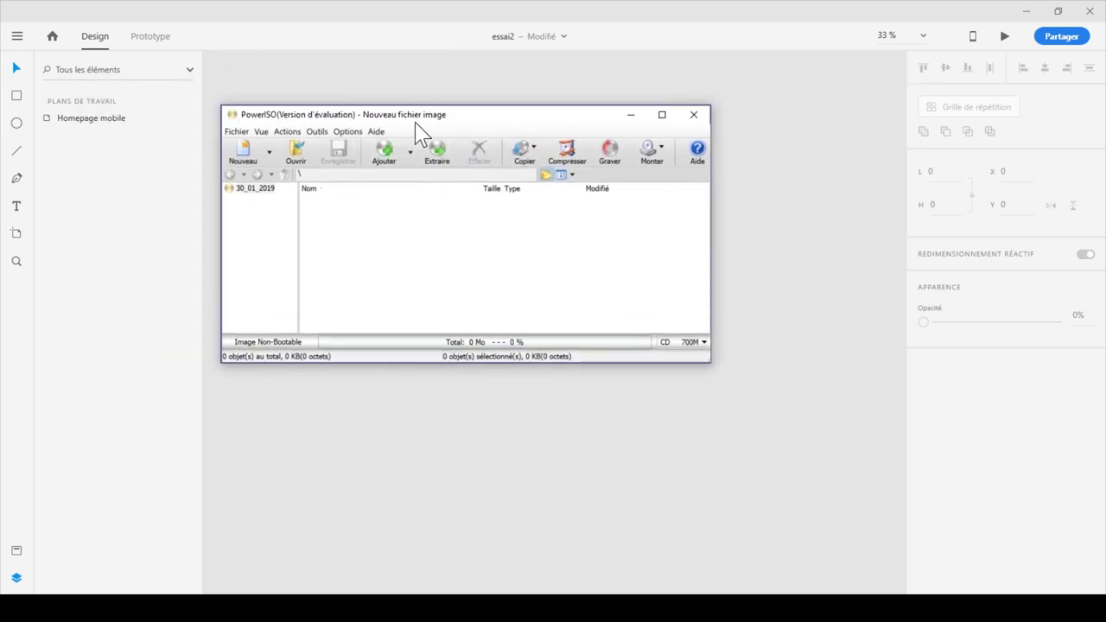
{"action": "left_click", "coordinate": [632, 114]}
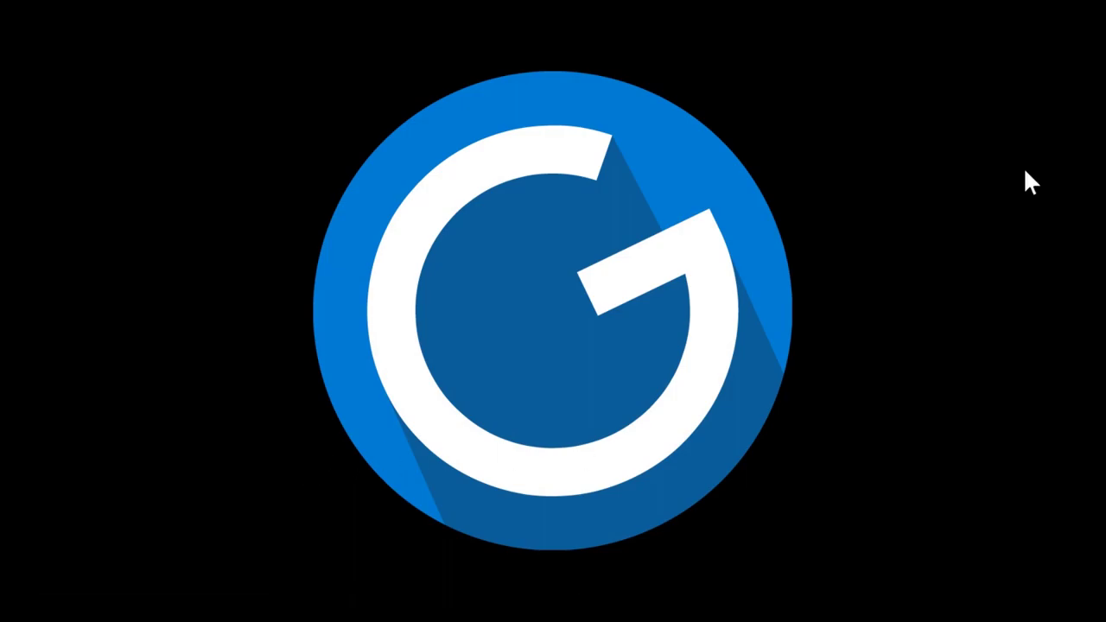
Step: In File Explorer, find iOS-12-AdobeXD (1).dmg in the Téléchargements folder and open it in PowerISO, continuing the evaluation
{"action": "key", "text": "super+e"}
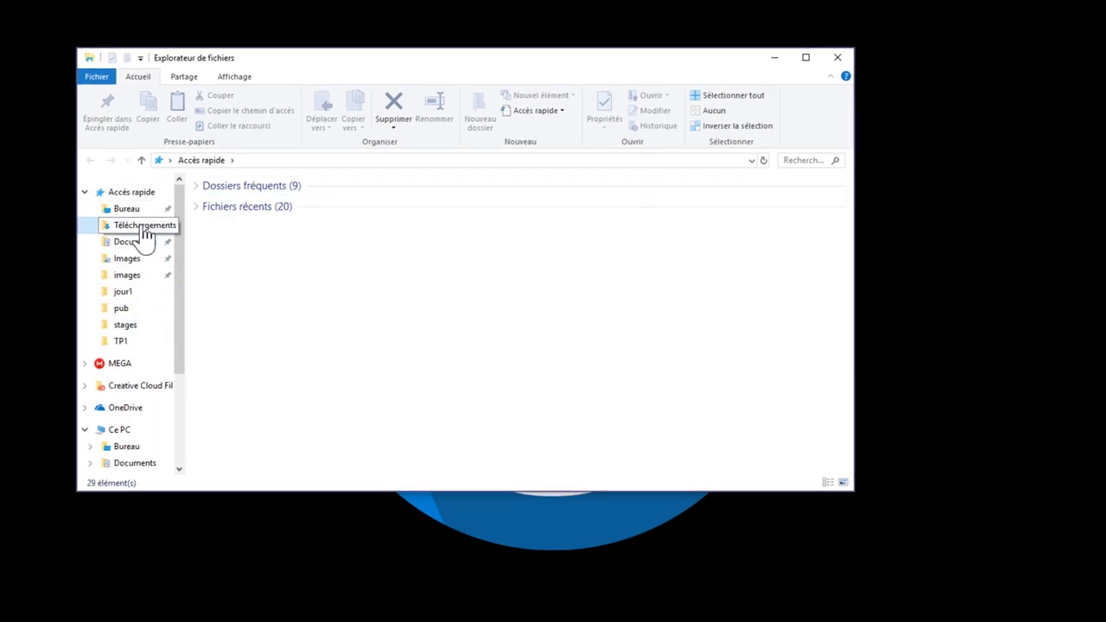
{"action": "left_click", "coordinate": [94, 323]}
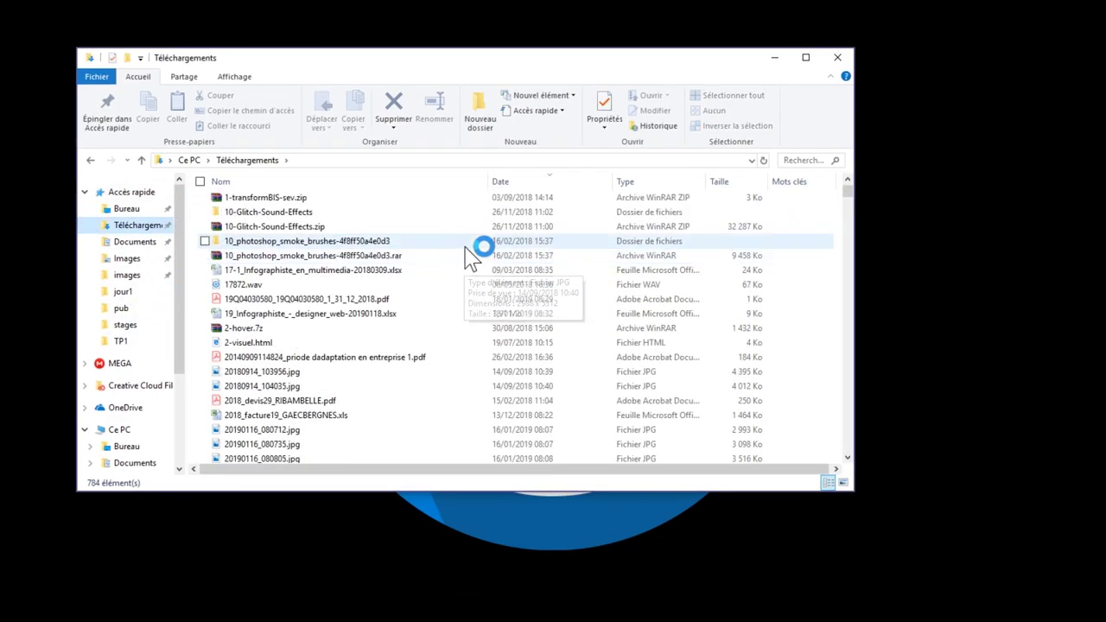
{"action": "scroll", "coordinate": [399, 272], "scroll_direction": "down", "scroll_amount": 20}
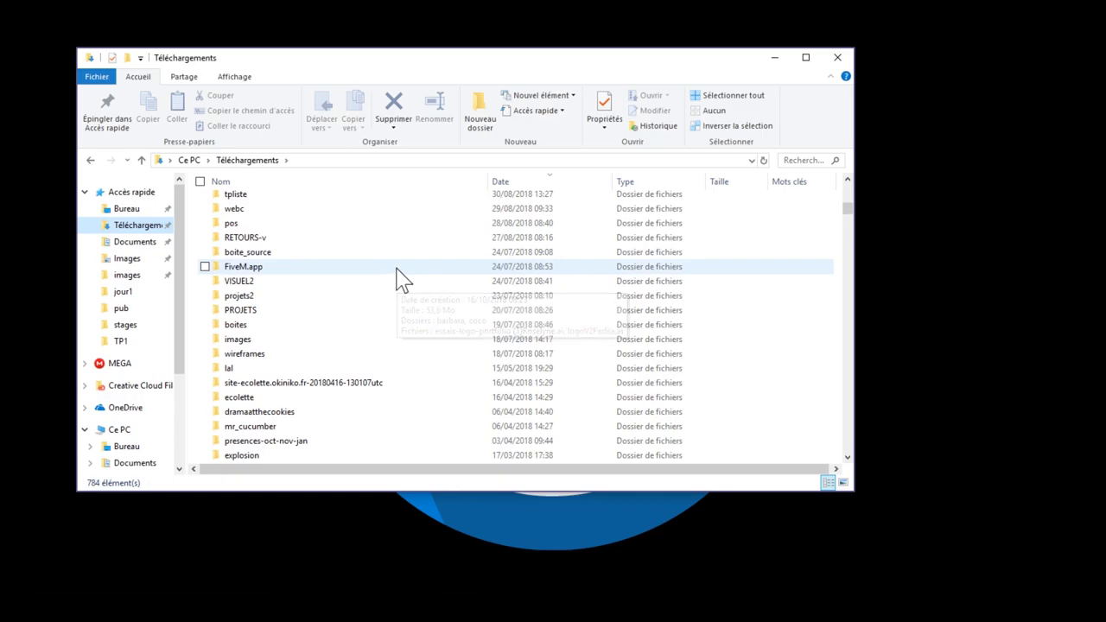
{"action": "scroll", "coordinate": [345, 346], "scroll_direction": "down", "scroll_amount": 3}
{"action": "scroll", "coordinate": [342, 359], "scroll_direction": "up", "scroll_amount": 2}
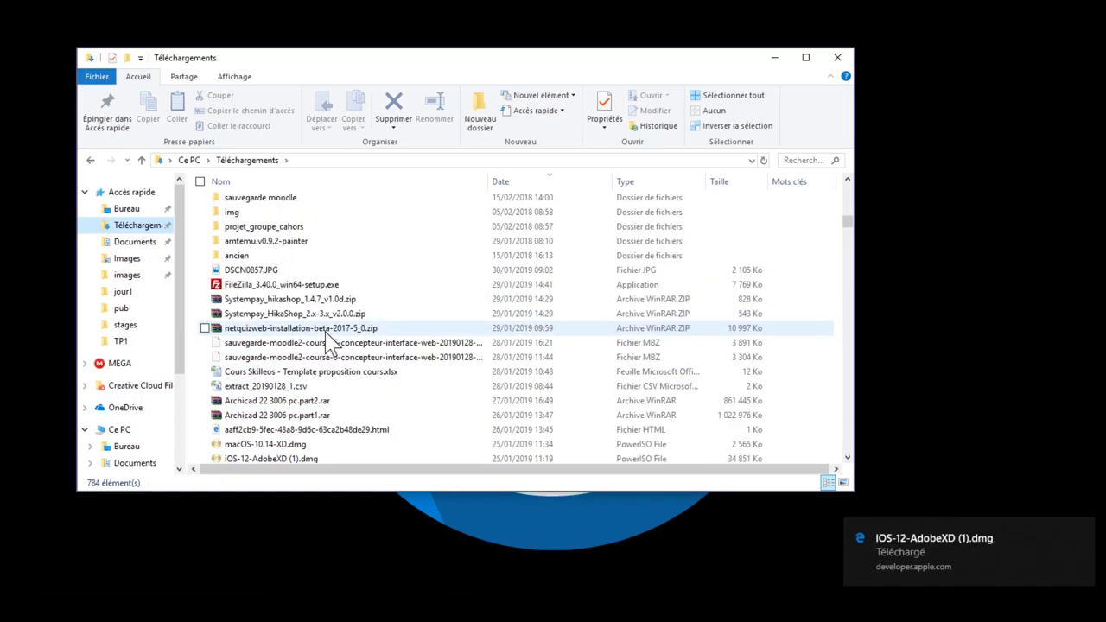
{"action": "scroll", "coordinate": [331, 357], "scroll_direction": "down", "scroll_amount": 3}
{"action": "left_click", "coordinate": [291, 342]}
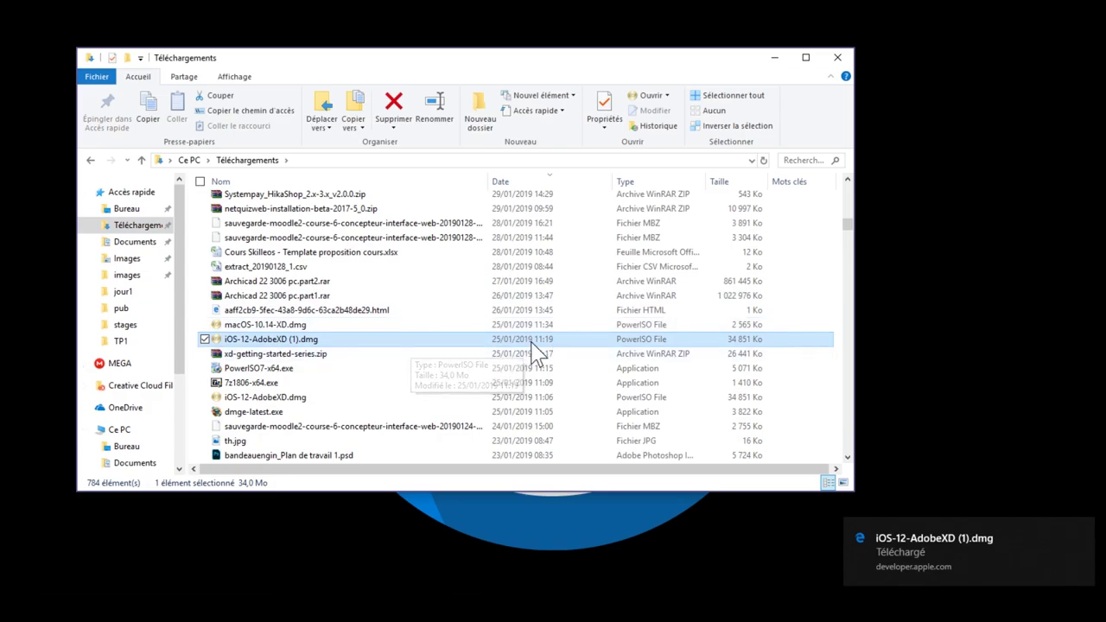
{"action": "double_click", "coordinate": [285, 341]}
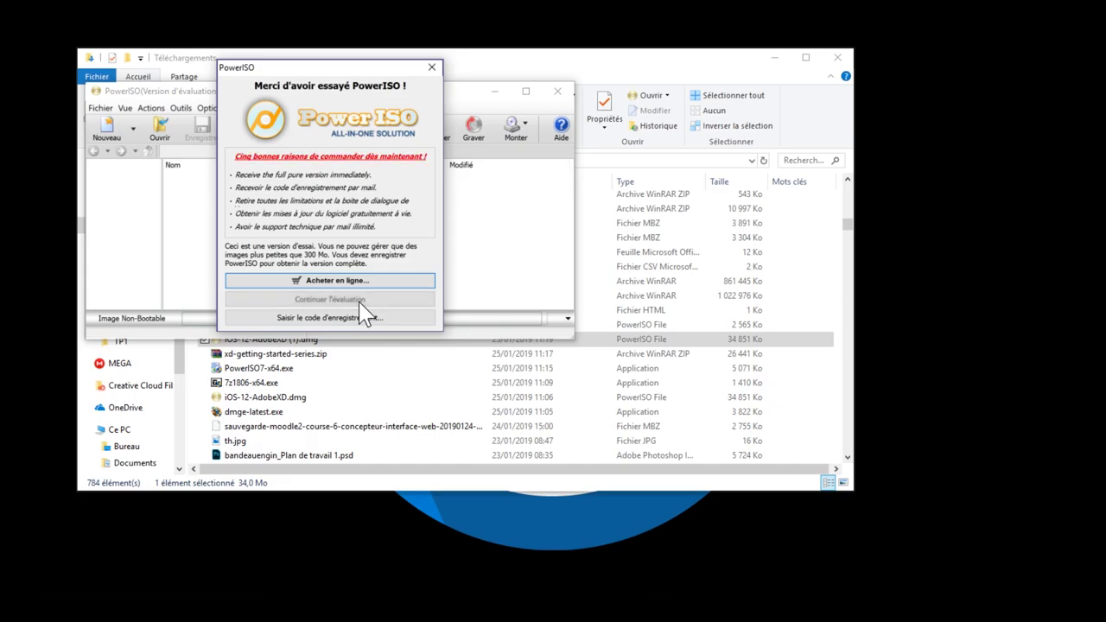
{"action": "left_click", "coordinate": [364, 302]}
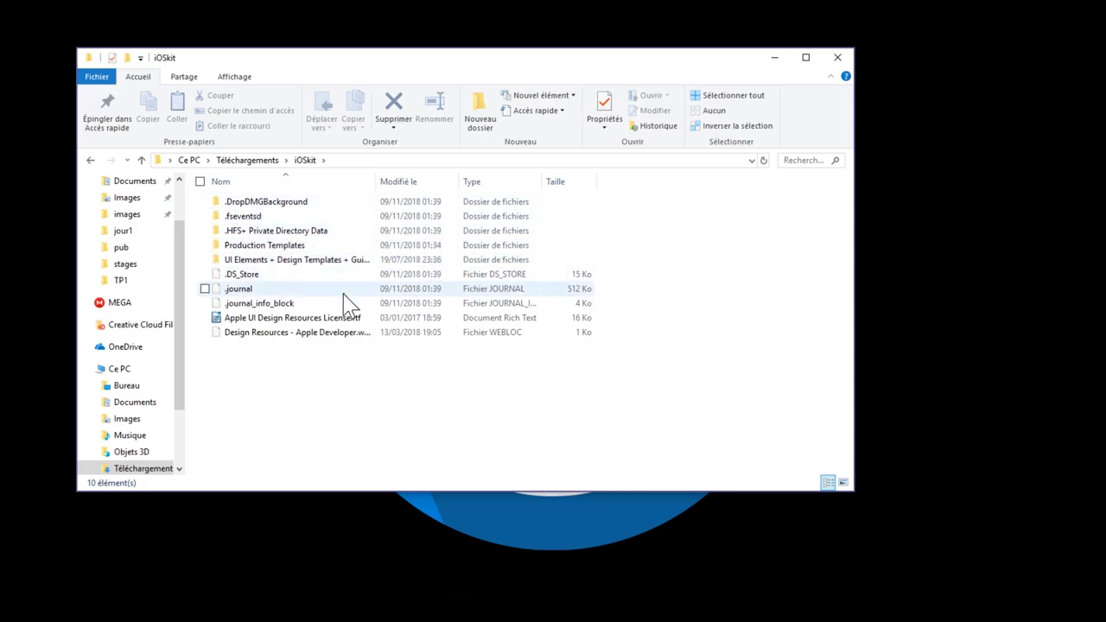
Step: Open UIElements+DesignTemplates+Guides-iPhone8.xd from the iOSkit folder's UI Elements + Design Templates + Guides subfolder in Adobe XD and maximise its window
{"action": "left_click", "coordinate": [262, 264]}
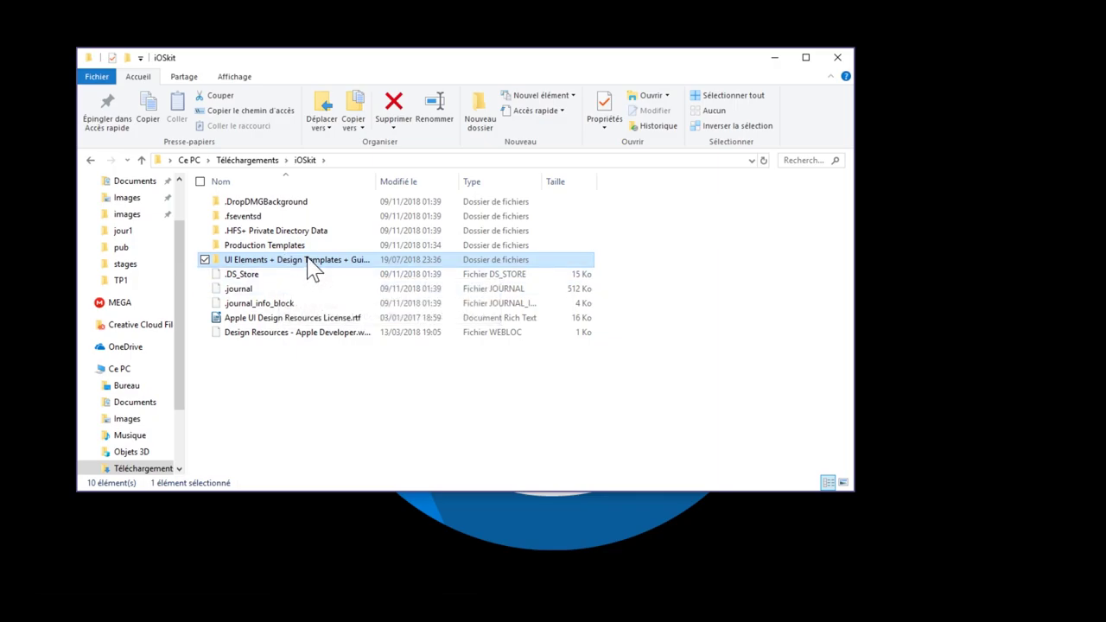
{"action": "double_click", "coordinate": [307, 260]}
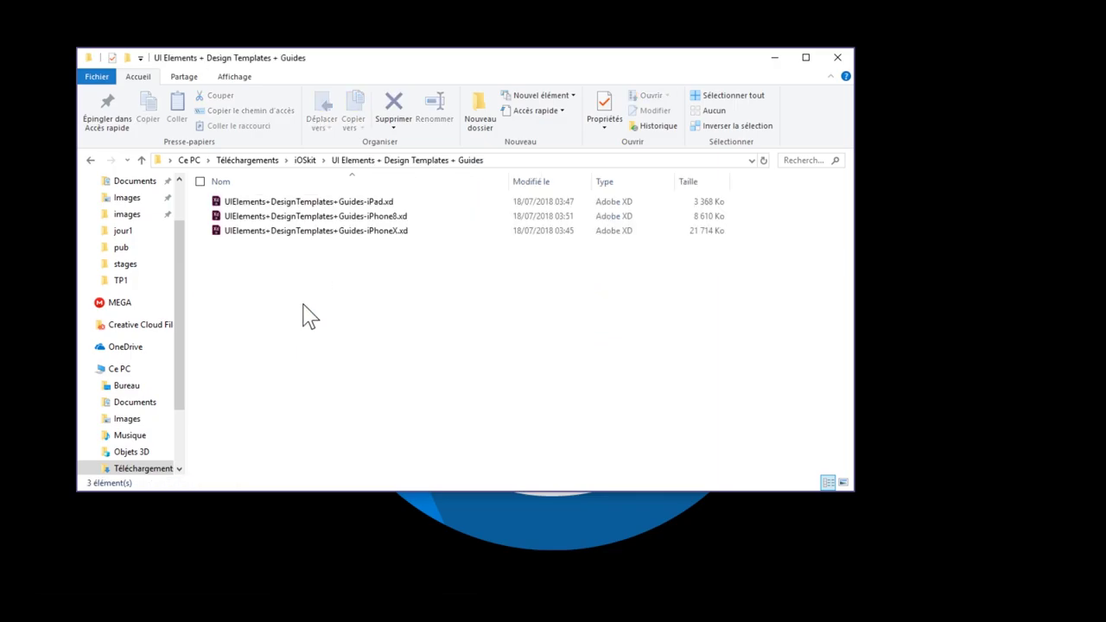
{"action": "left_click", "coordinate": [393, 203]}
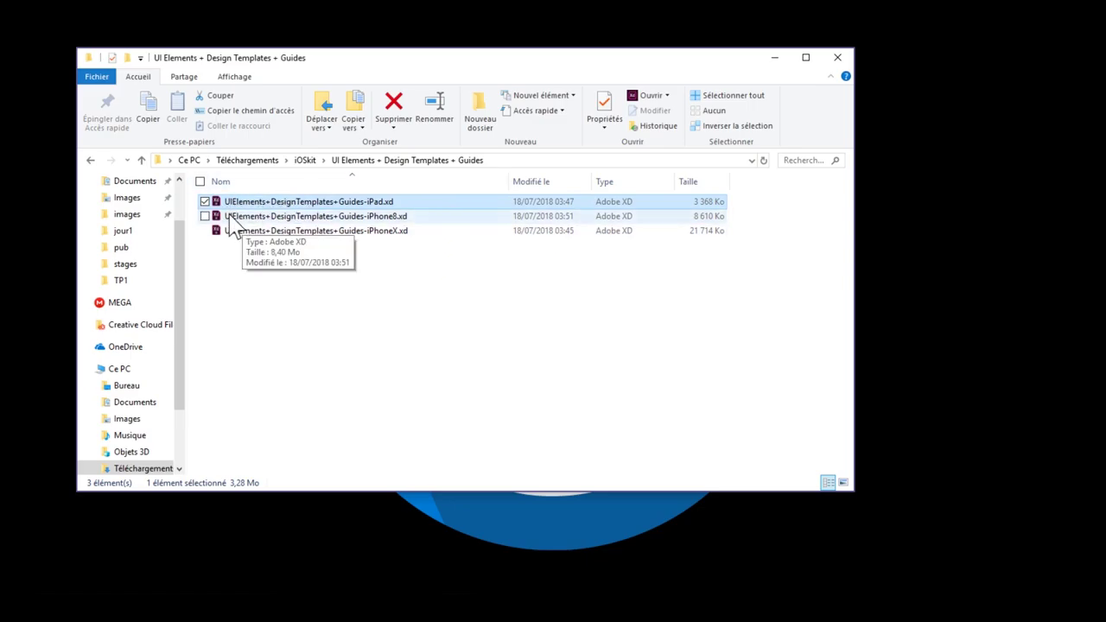
{"action": "left_click", "coordinate": [410, 221]}
{"action": "left_click", "coordinate": [402, 232]}
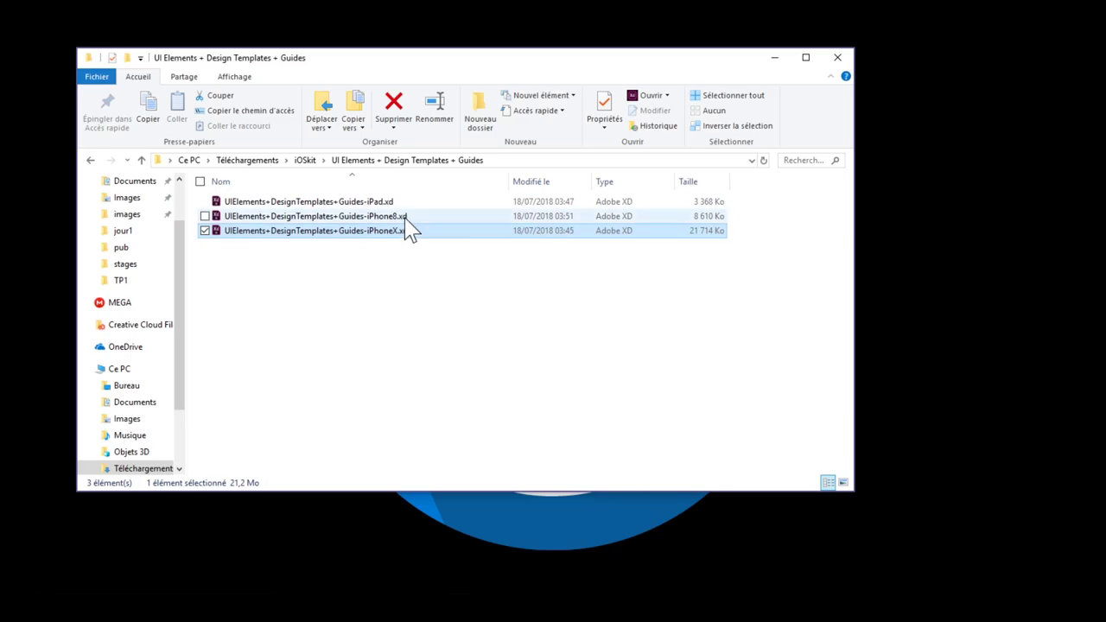
{"action": "left_click", "coordinate": [408, 220]}
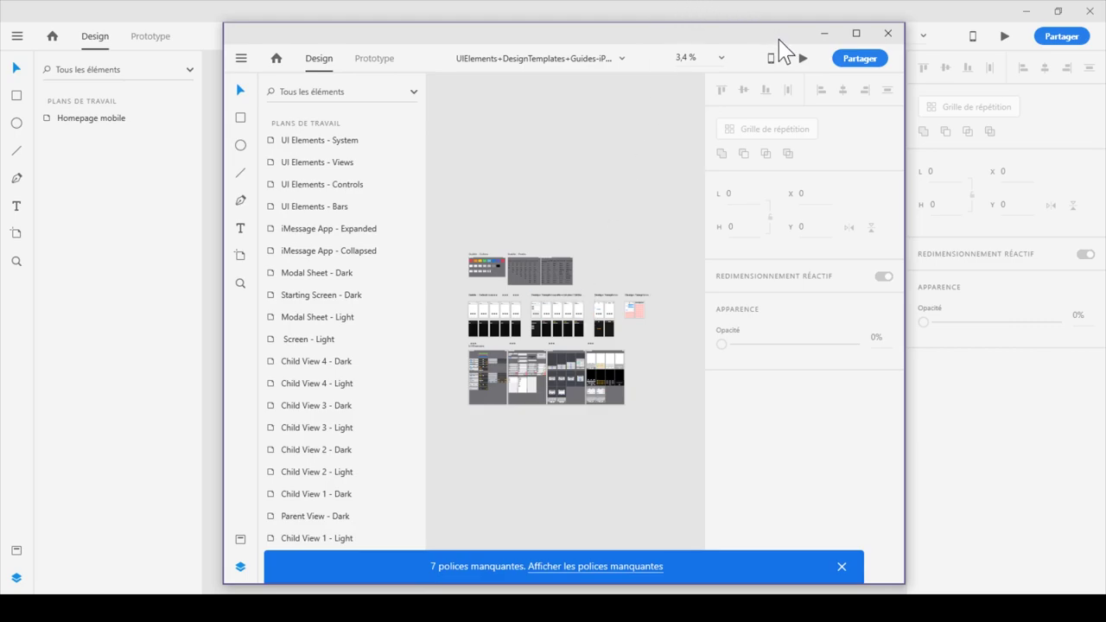
{"action": "left_click", "coordinate": [856, 33]}
Step: Examine the Guide - Colors, Guide - Fonts and Guide - Safe Areas sections of the iPhone 8 kit
{"action": "key", "text": "z"}
{"action": "left_click_drag", "start_coordinate": [237, 228], "coordinate": [311, 272]}
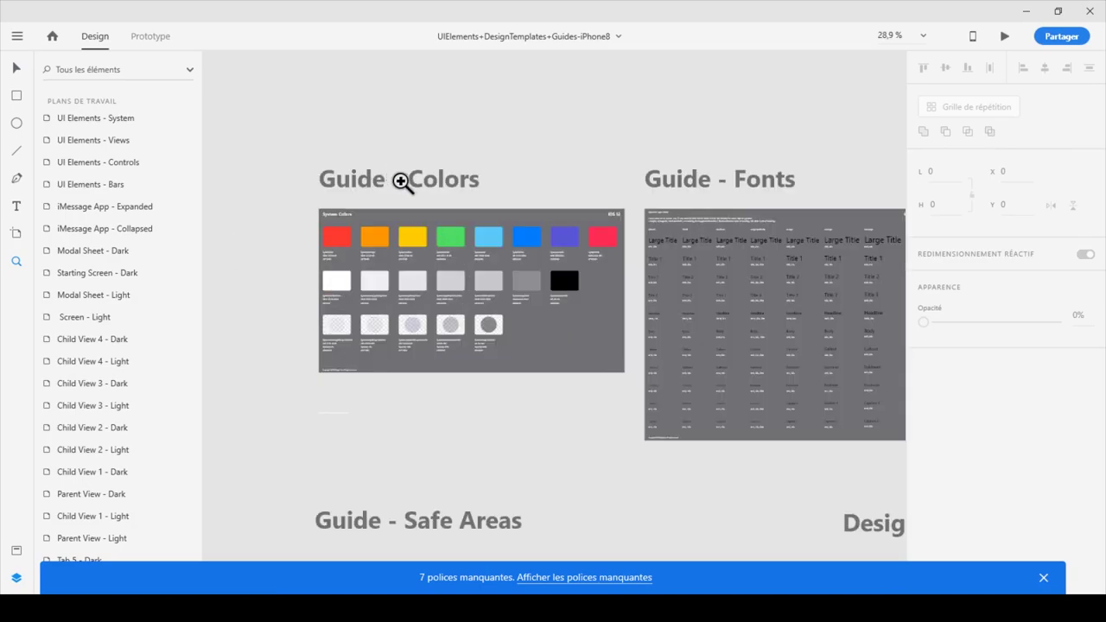
{"action": "left_click", "coordinate": [17, 71]}
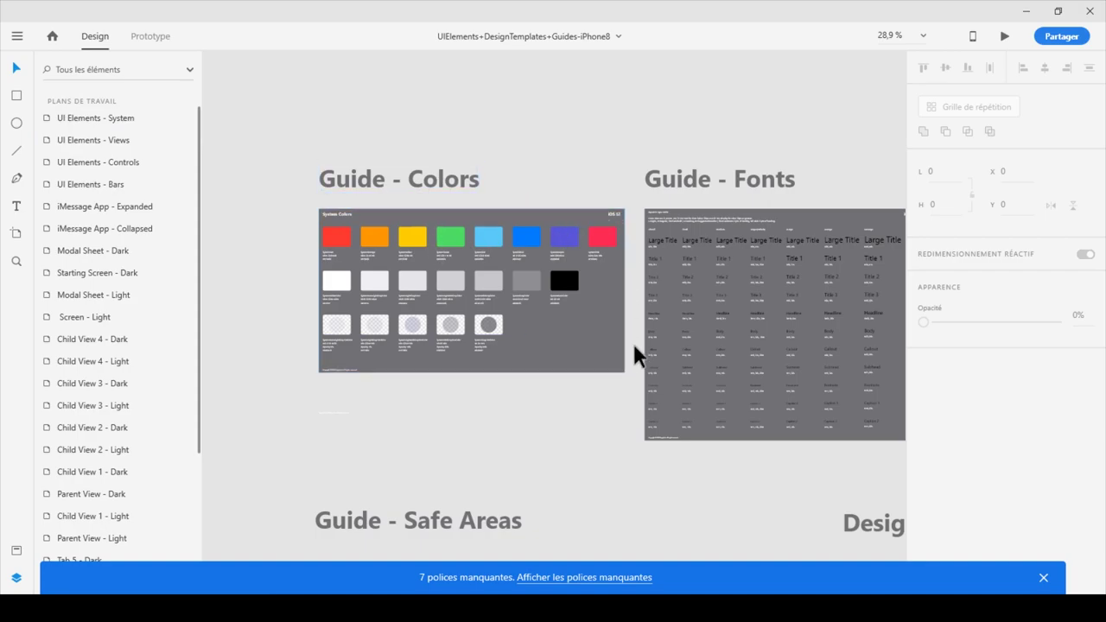
{"action": "left_click_drag", "start_coordinate": [630, 398], "coordinate": [557, 322]}
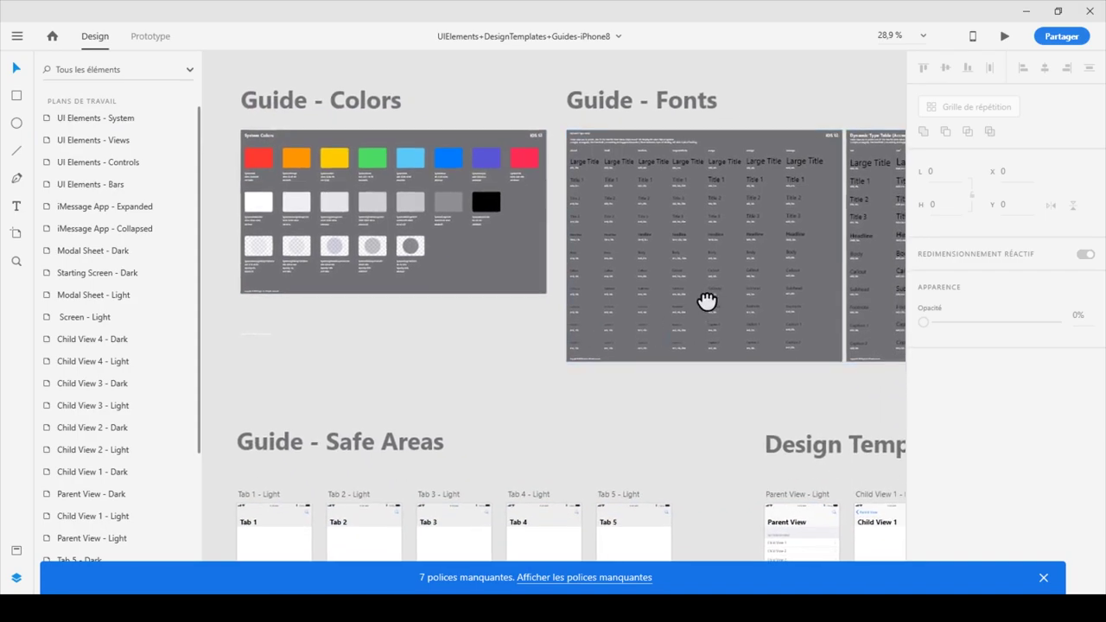
{"action": "left_click_drag", "start_coordinate": [712, 297], "coordinate": [491, 338]}
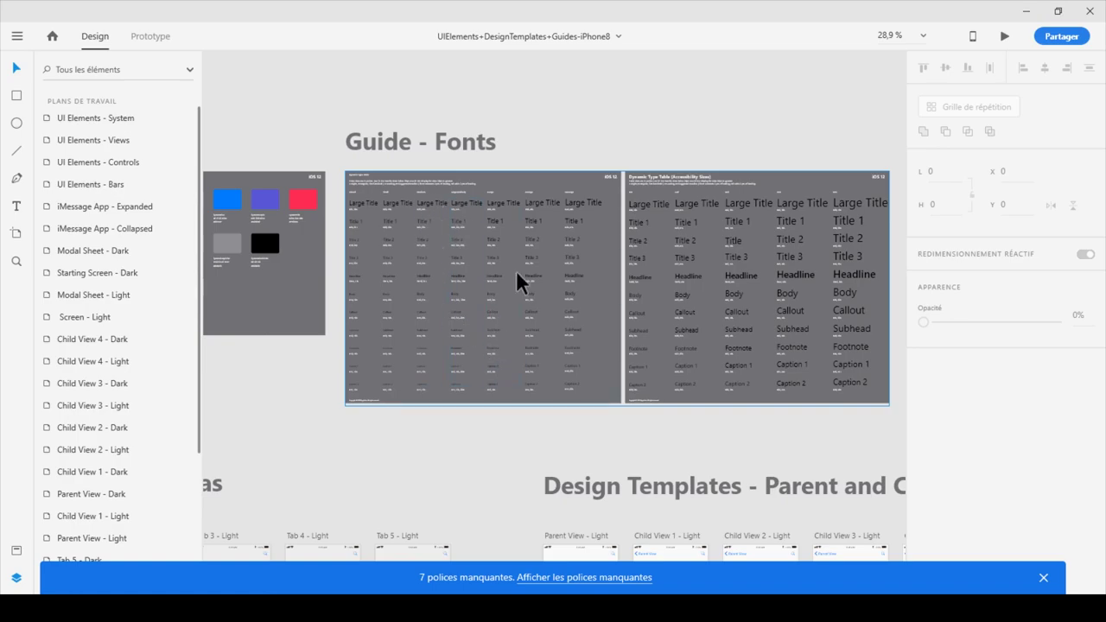
{"action": "left_click_drag", "start_coordinate": [452, 363], "coordinate": [555, 130]}
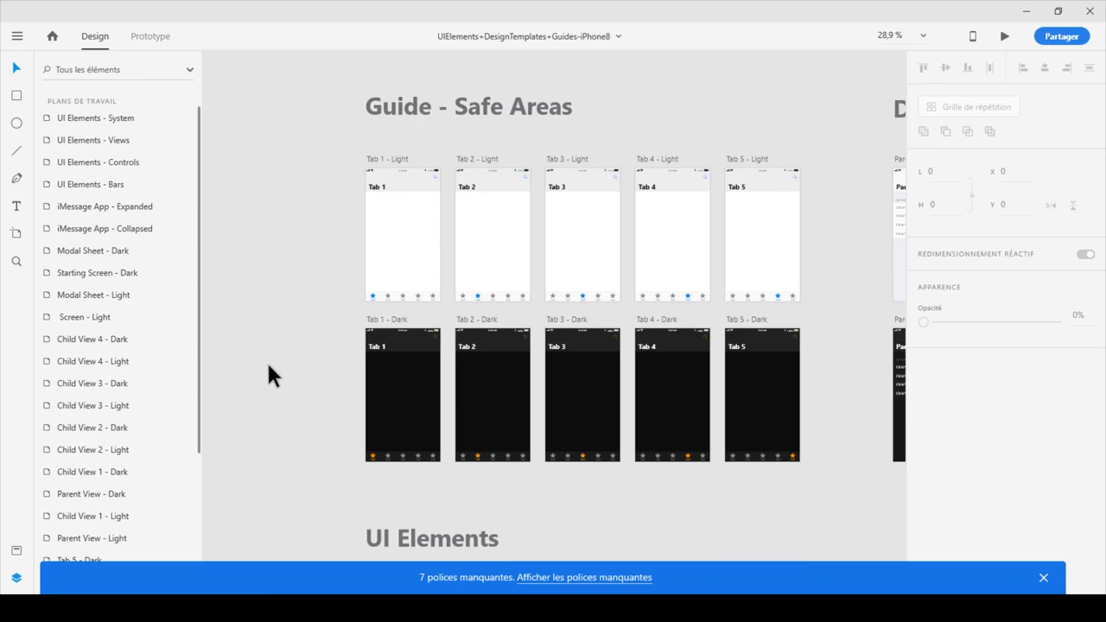
{"action": "key", "text": "ctrl+plus"}
{"action": "left_click_drag", "start_coordinate": [294, 219], "coordinate": [380, 365]}
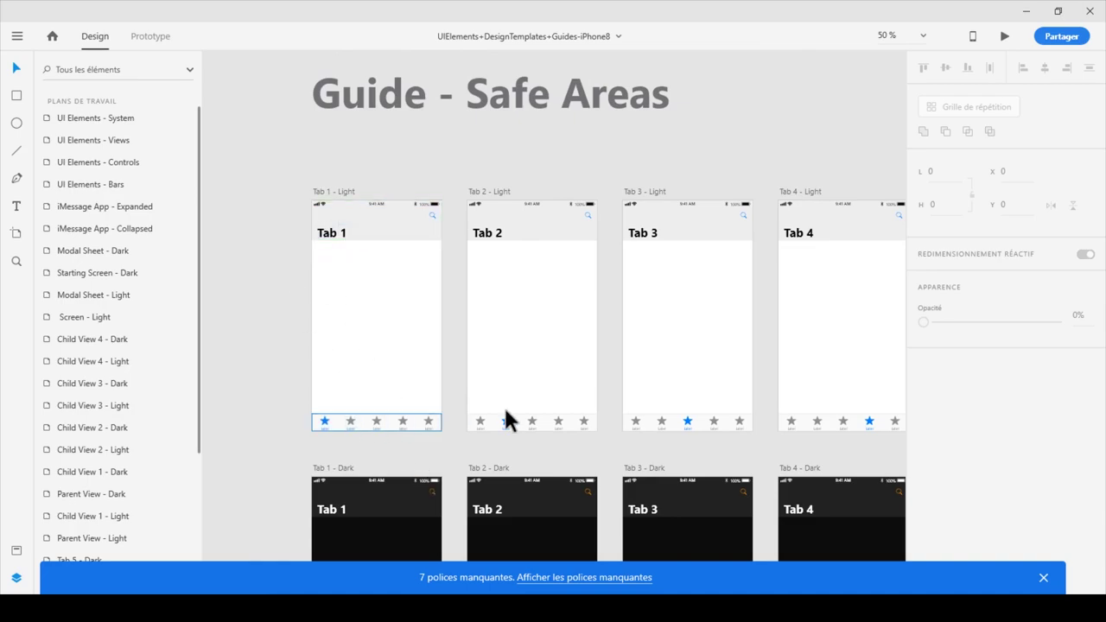
{"action": "left_click_drag", "start_coordinate": [722, 379], "coordinate": [637, 313]}
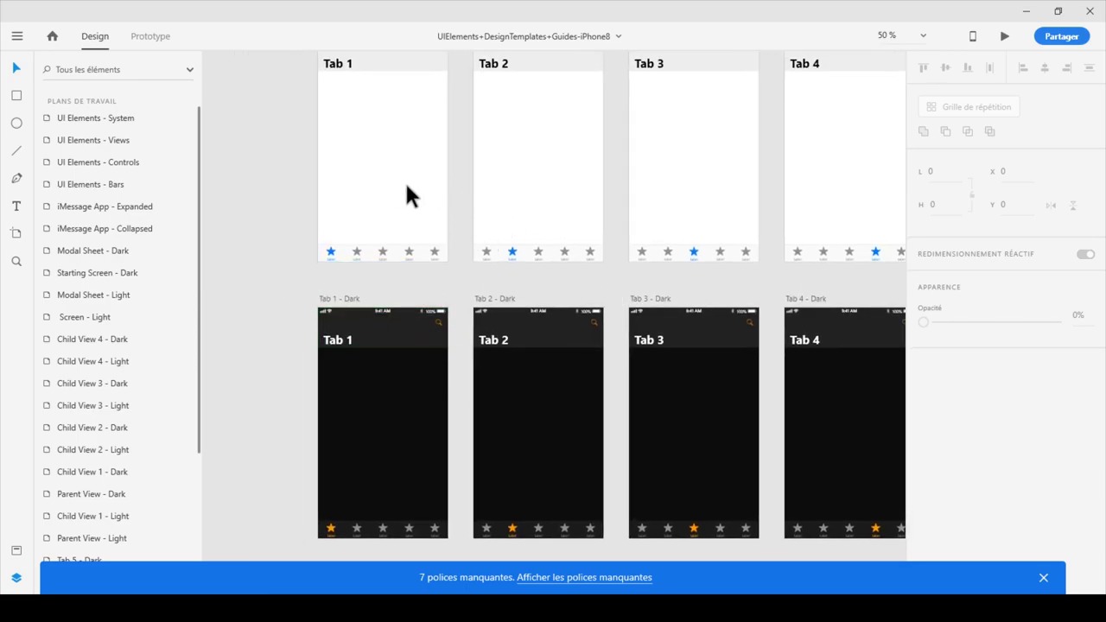
Step: Examine the UI Elements section of the kit, including the status, navigation, search and tool bars and the table view controls
{"action": "left_click_drag", "start_coordinate": [526, 365], "coordinate": [439, 118]}
{"action": "left_click_drag", "start_coordinate": [416, 309], "coordinate": [425, 188]}
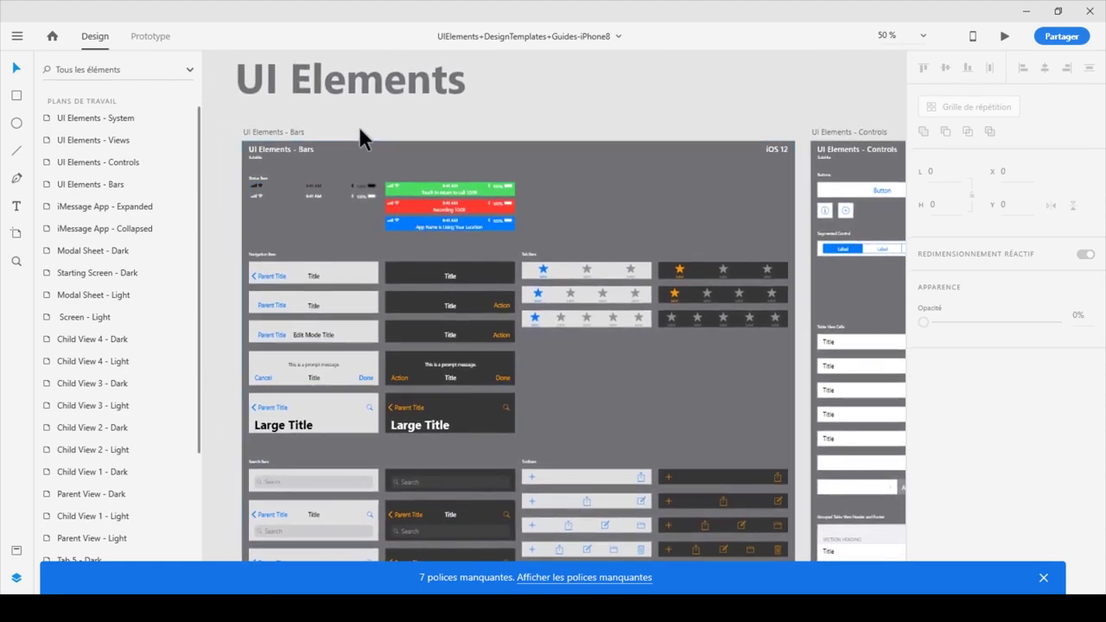
{"action": "left_click", "coordinate": [311, 193]}
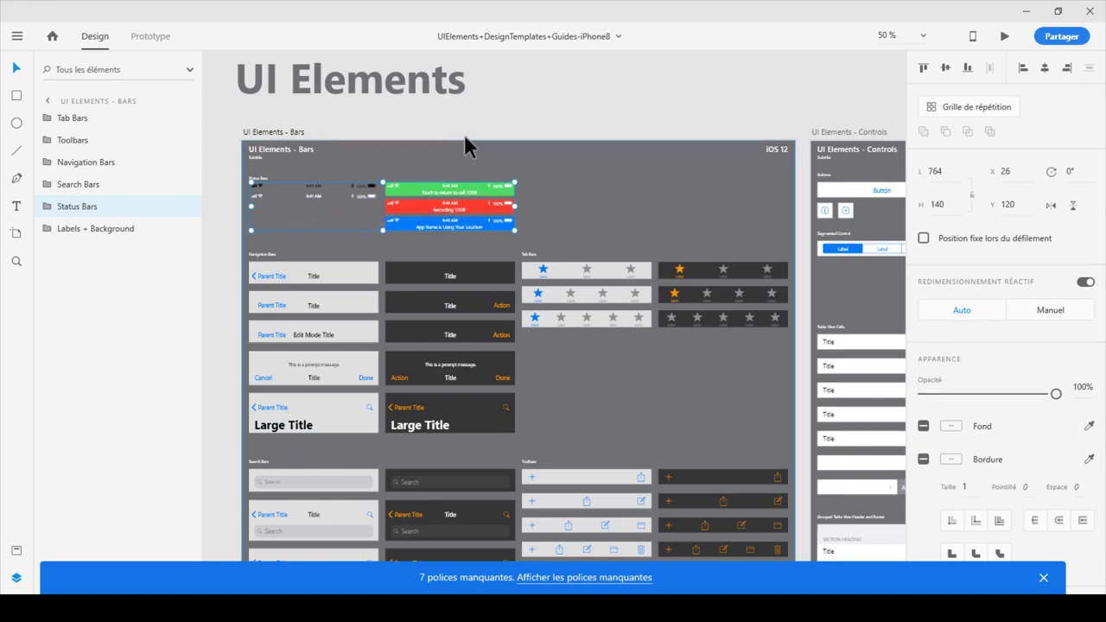
{"action": "left_click", "coordinate": [490, 123]}
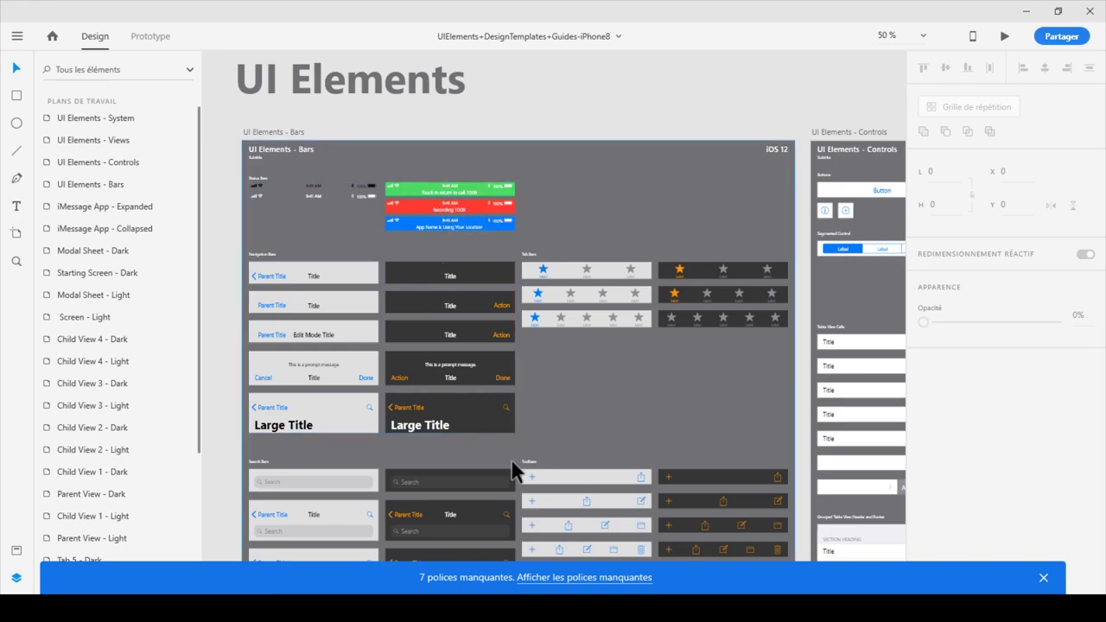
{"action": "scroll", "coordinate": [580, 420], "scroll_direction": "down", "scroll_amount": 5}
{"action": "scroll", "coordinate": [580, 420], "scroll_direction": "left", "scroll_amount": 3}
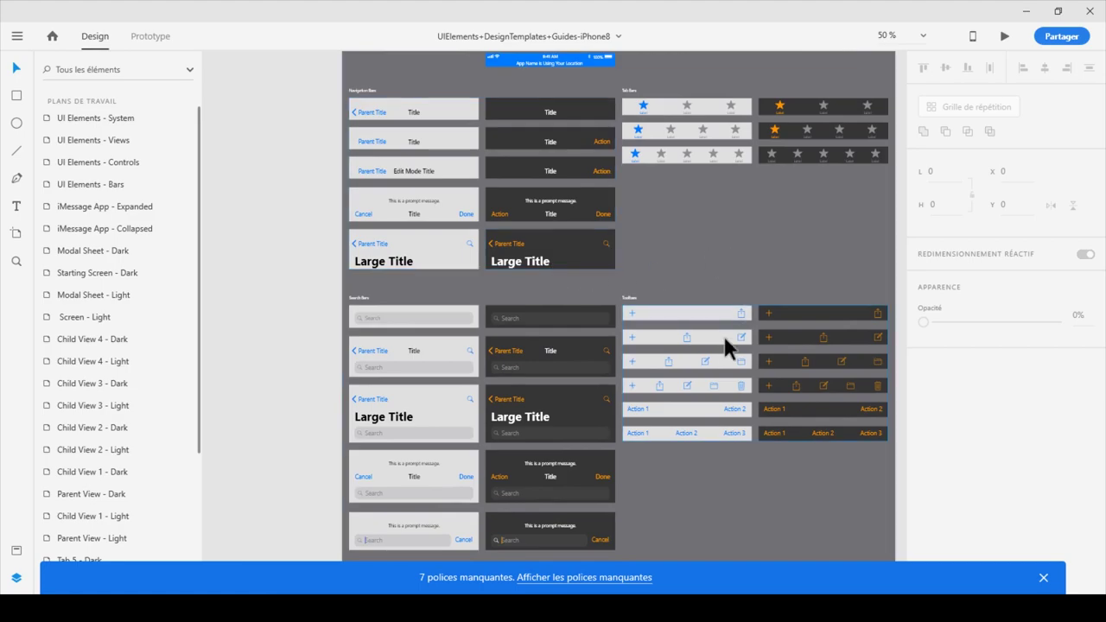
{"action": "left_click_drag", "start_coordinate": [714, 439], "coordinate": [652, 272]}
{"action": "scroll", "coordinate": [652, 272], "scroll_direction": "up", "scroll_amount": 3}
{"action": "scroll", "coordinate": [653, 273], "scroll_direction": "right", "scroll_amount": 3}
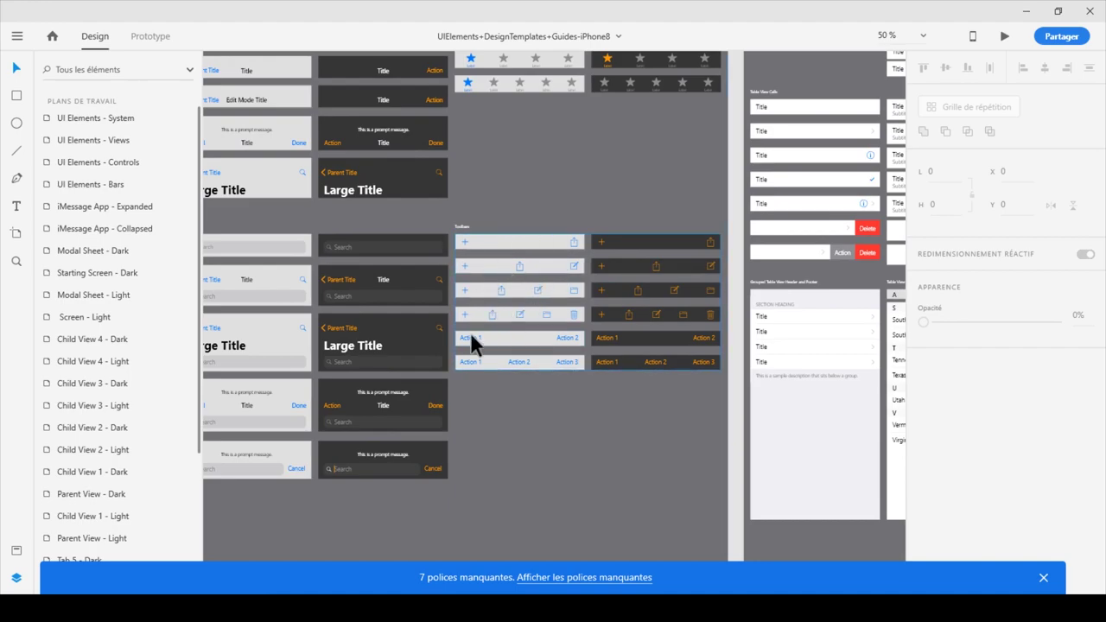
{"action": "left_click_drag", "start_coordinate": [568, 198], "coordinate": [388, 230]}
{"action": "left_click_drag", "start_coordinate": [579, 281], "coordinate": [373, 211]}
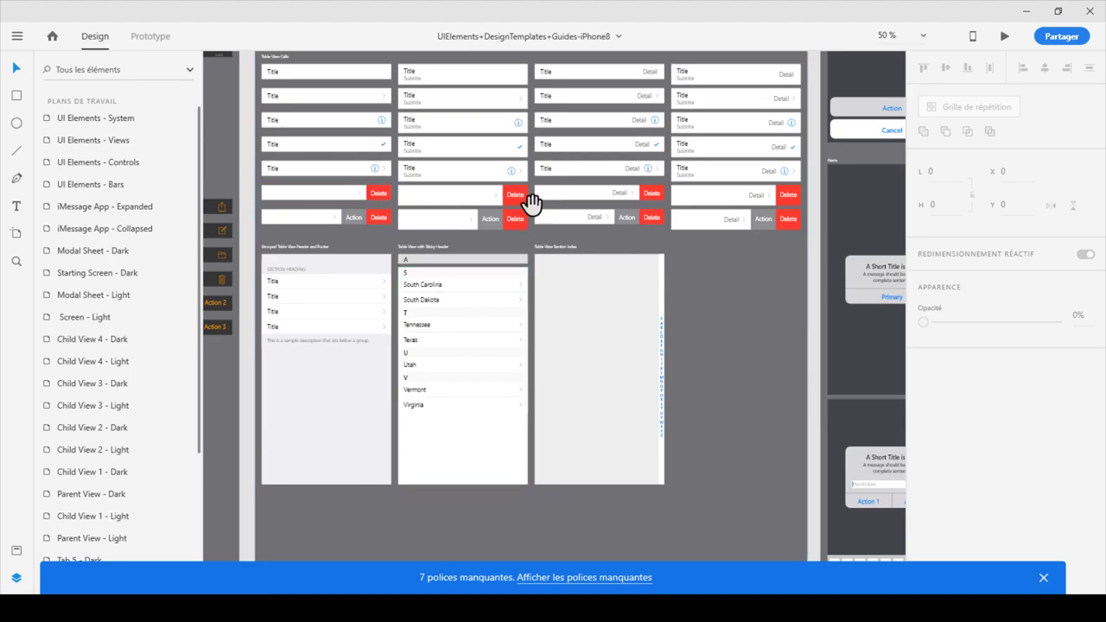
Step: Examine the table view cells, controls, action sheets, alerts, keyboards and activity views of the kit's UI Elements artboards
{"action": "left_click_drag", "start_coordinate": [536, 187], "coordinate": [545, 190]}
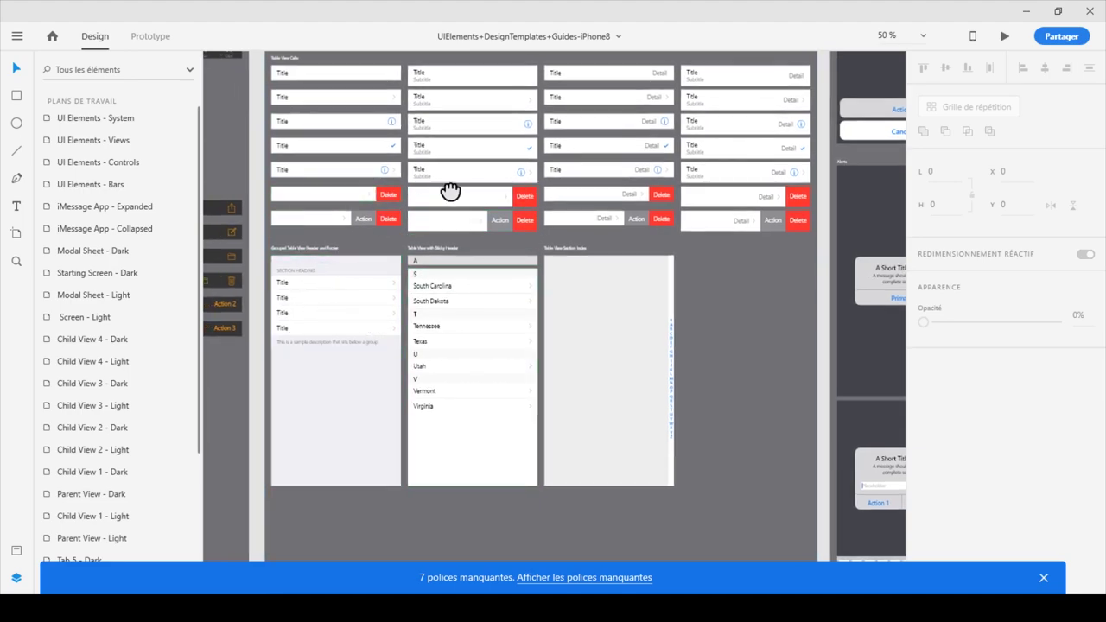
{"action": "left_click_drag", "start_coordinate": [449, 184], "coordinate": [487, 439]}
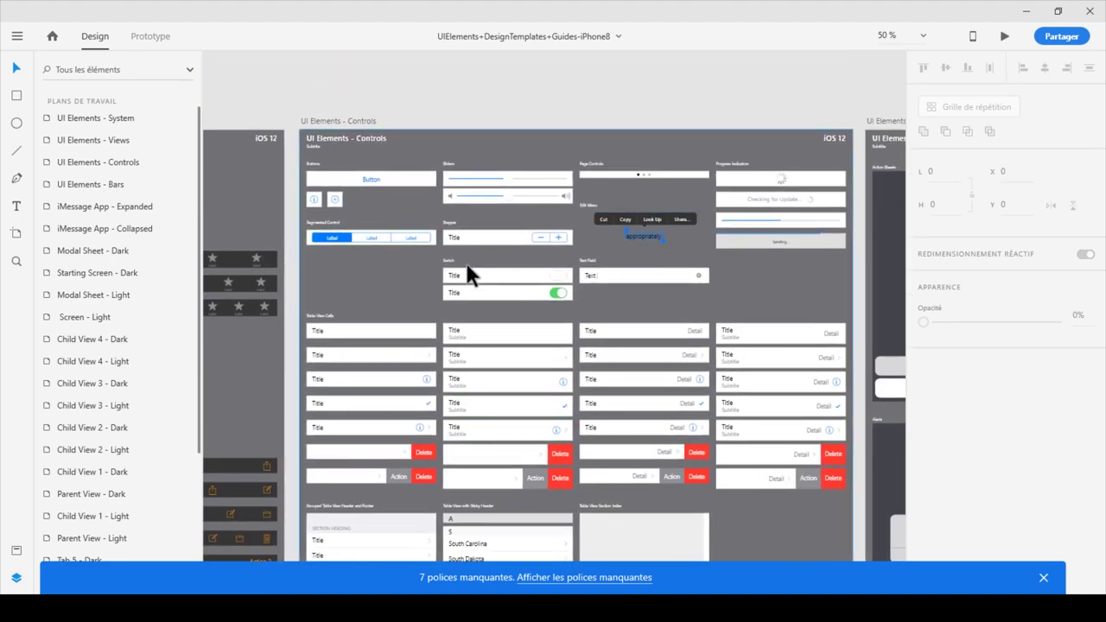
{"action": "left_click_drag", "start_coordinate": [630, 286], "coordinate": [353, 254]}
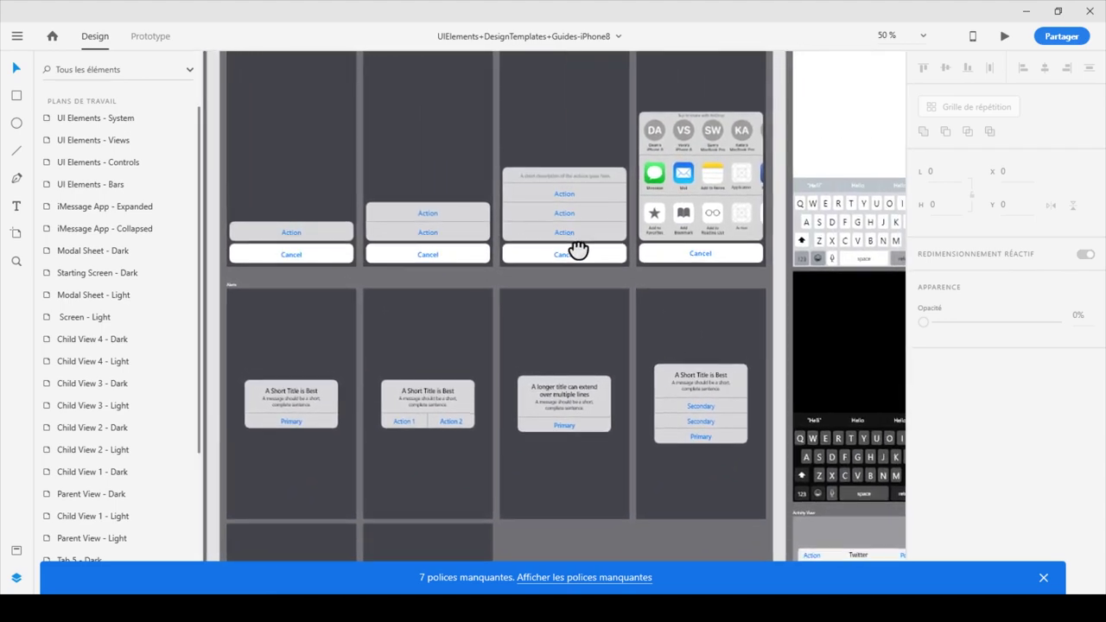
{"action": "left_click_drag", "start_coordinate": [577, 249], "coordinate": [440, 329]}
{"action": "left_click_drag", "start_coordinate": [548, 326], "coordinate": [445, 294]}
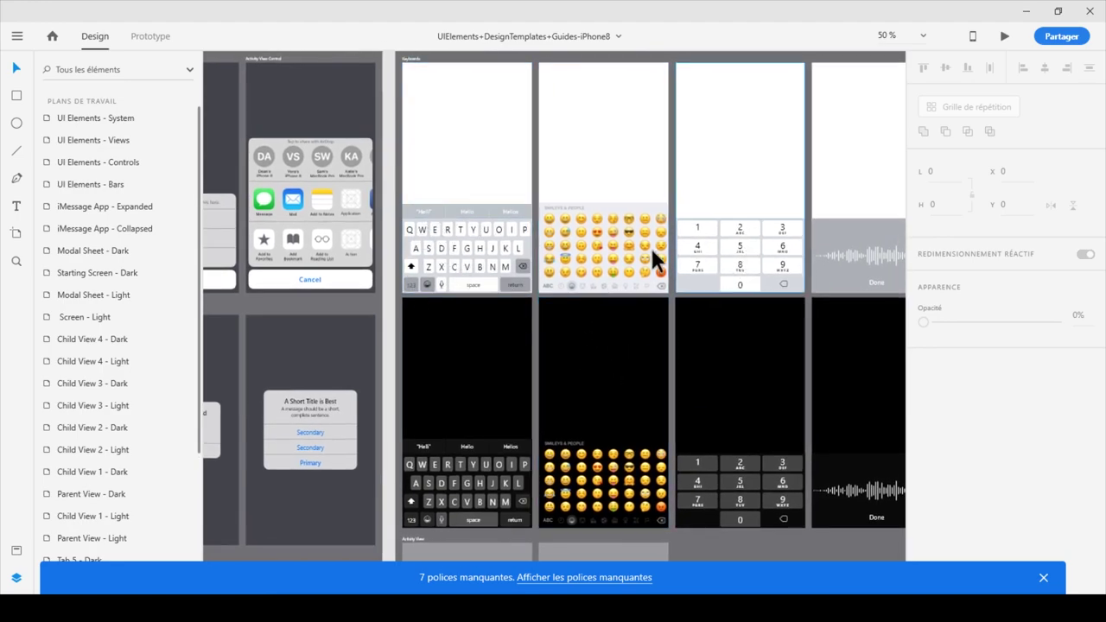
{"action": "left_click_drag", "start_coordinate": [720, 380], "coordinate": [592, 312]}
{"action": "left_click_drag", "start_coordinate": [652, 452], "coordinate": [734, 201]}
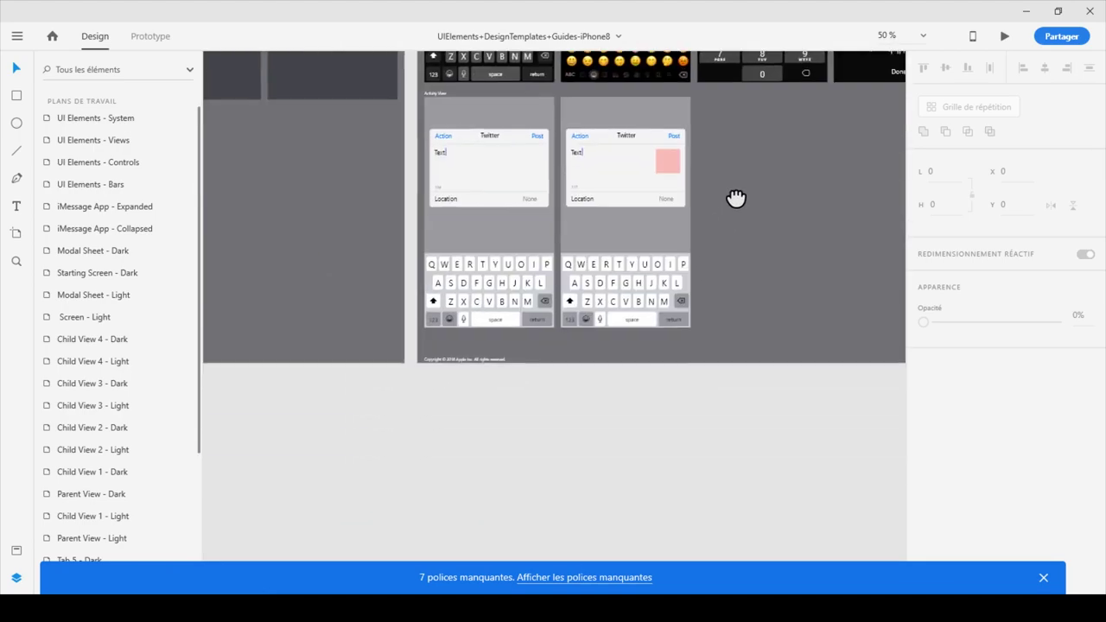
{"action": "scroll", "coordinate": [625, 230], "scroll_direction": "left", "scroll_amount": 10}
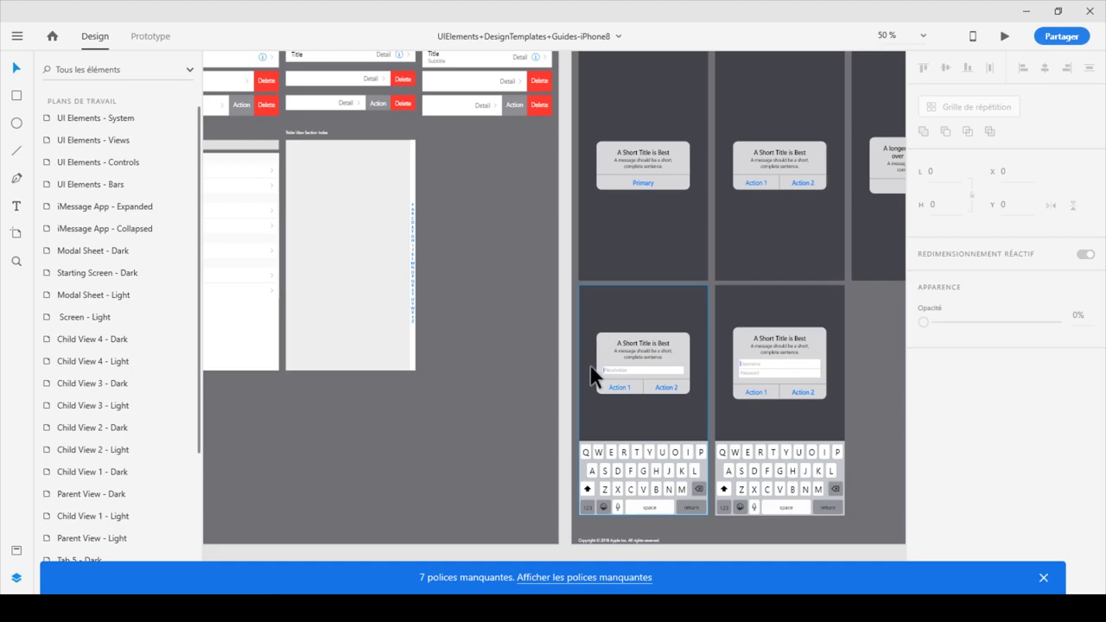
{"action": "scroll", "coordinate": [635, 368], "scroll_direction": "left", "scroll_amount": 10}
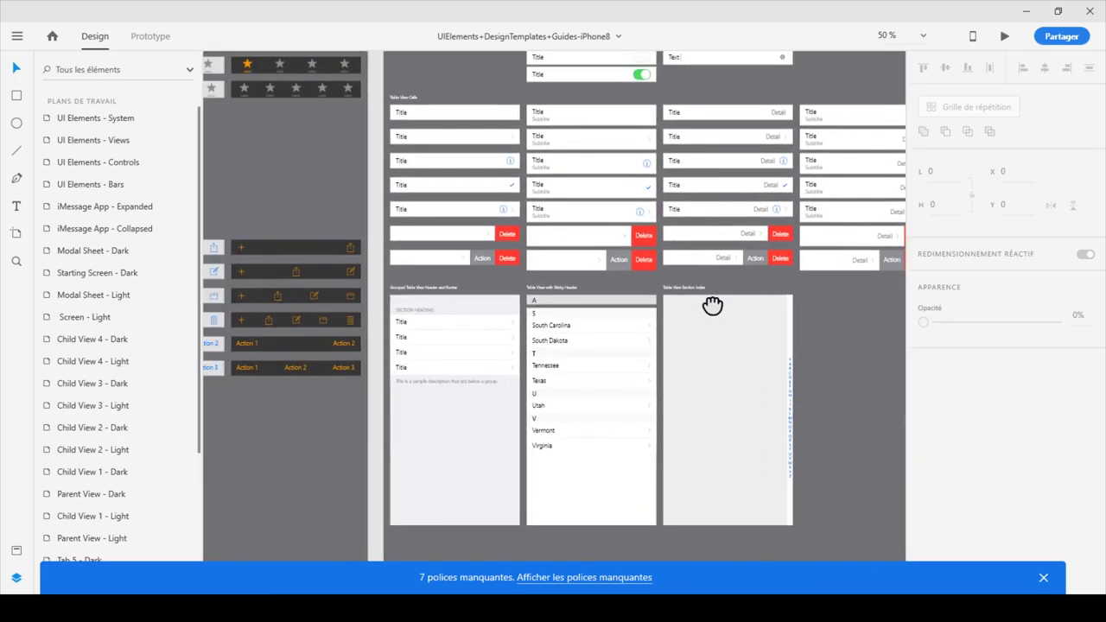
{"action": "scroll", "coordinate": [675, 286], "scroll_direction": "left", "scroll_amount": 5}
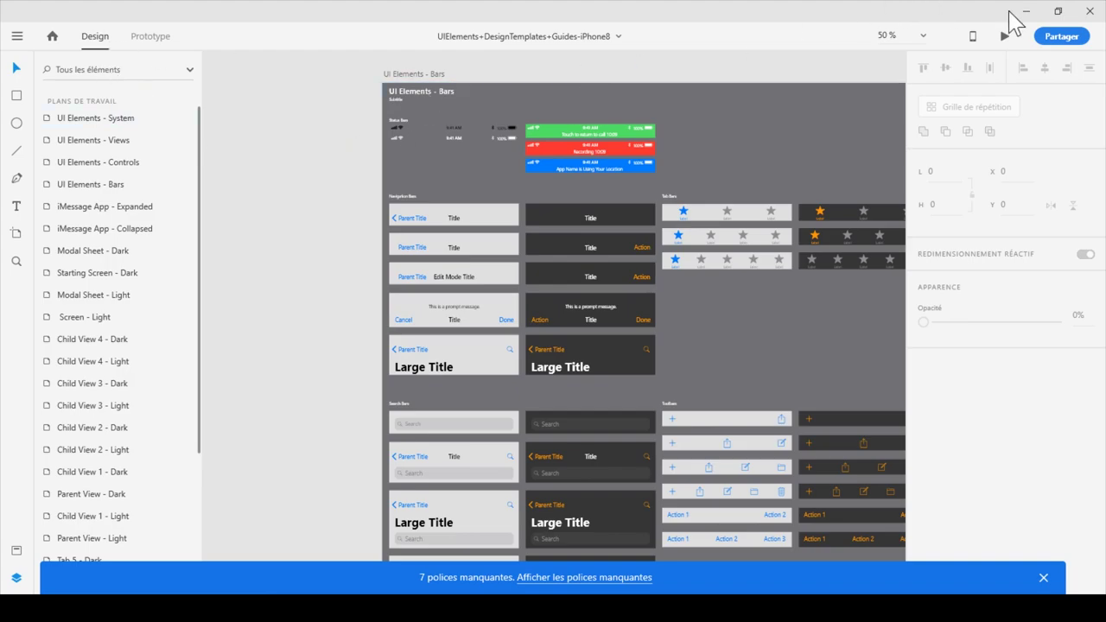
Step: Switch to the essai2 document containing the Homepage mobile artboard
{"action": "left_click", "coordinate": [1035, 17]}
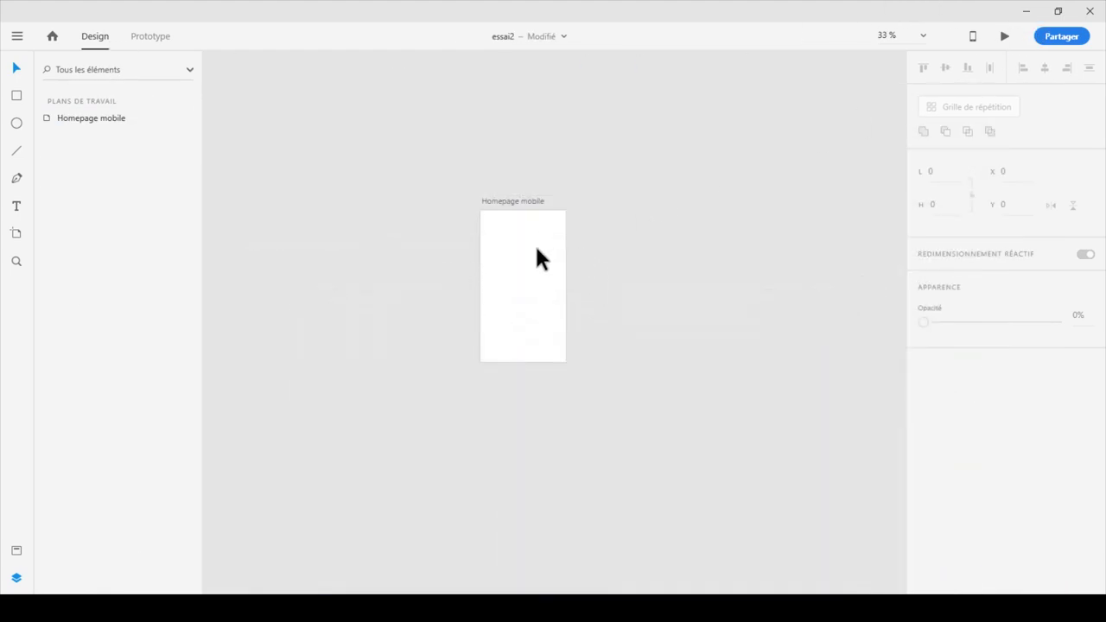
{"action": "key", "text": "ctrl+plus"}
{"action": "key", "text": "ctrl+plus"}
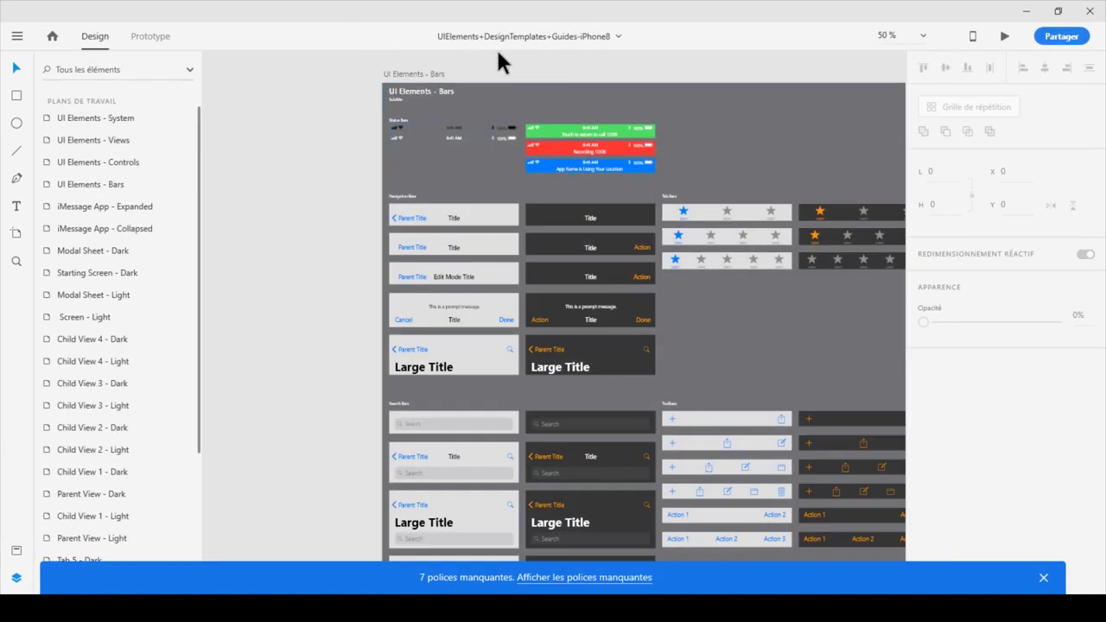
Step: Return to the iPhone 8 kit and shift the Status Bars group slightly down on the UI Elements - Bars artboard, to X 36, Y 152
{"action": "scroll", "coordinate": [542, 346], "scroll_direction": "down", "scroll_amount": 1}
{"action": "scroll", "coordinate": [510, 303], "scroll_direction": "up", "scroll_amount": 2}
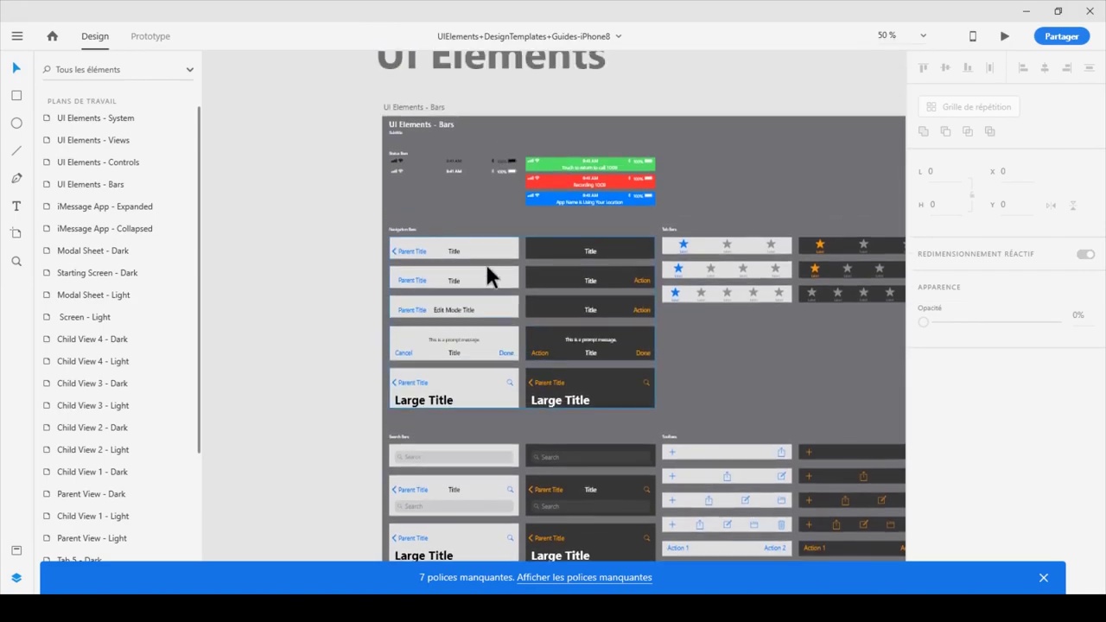
{"action": "left_click", "coordinate": [456, 165]}
{"action": "mouse_move", "coordinate": [450, 161]}
{"action": "left_mouse_down"}
{"action": "mouse_move", "coordinate": [462, 182]}
{"action": "mouse_move", "coordinate": [455, 175]}
{"action": "left_mouse_up"}
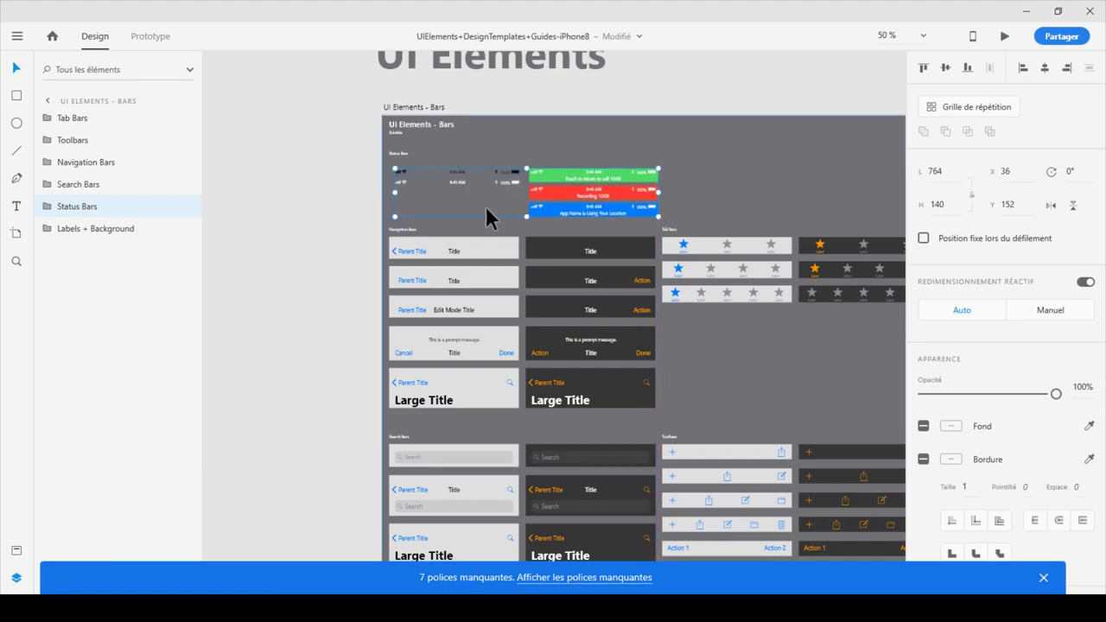
Step: Copy the black status bar from inside the Status Bars group
{"action": "double_click", "coordinate": [457, 171]}
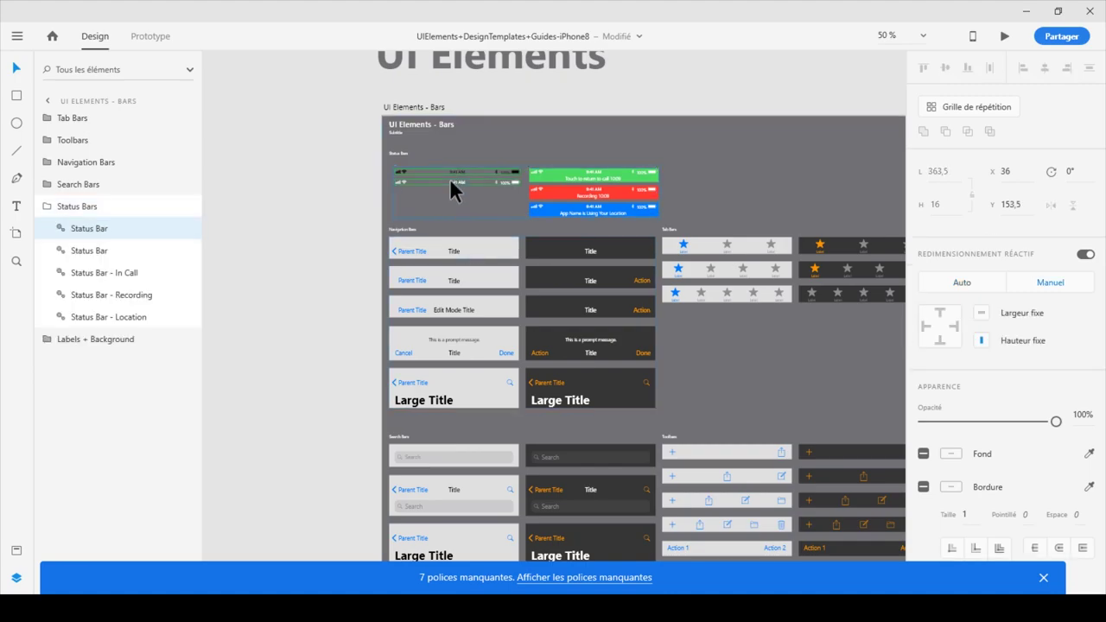
{"action": "left_click", "coordinate": [450, 178]}
{"action": "left_click", "coordinate": [457, 169]}
{"action": "left_click", "coordinate": [463, 179]}
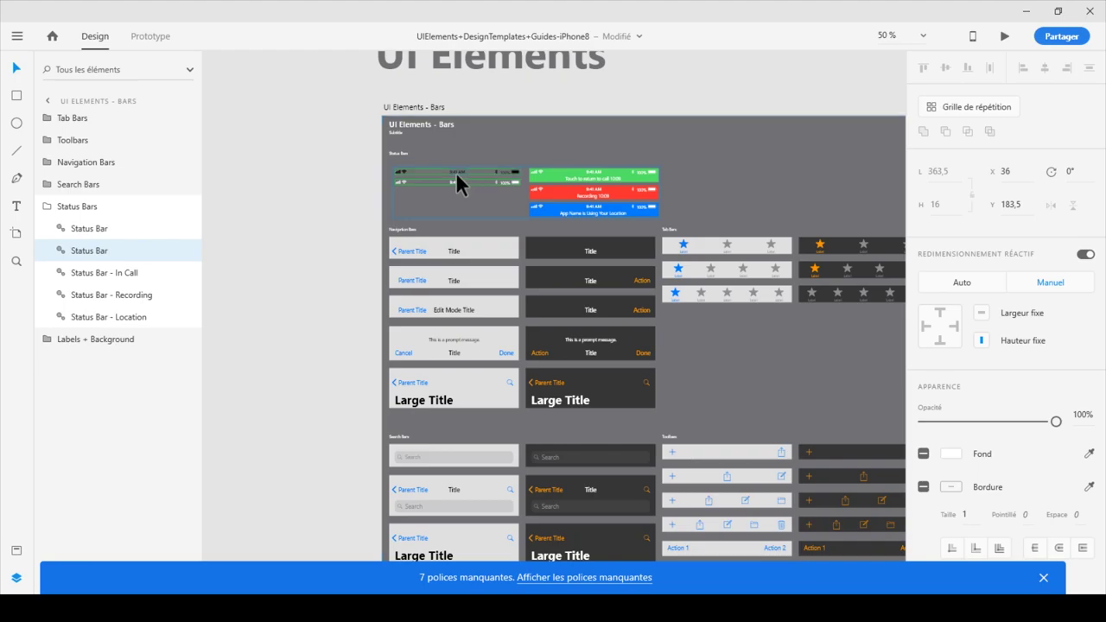
{"action": "left_click", "coordinate": [455, 172]}
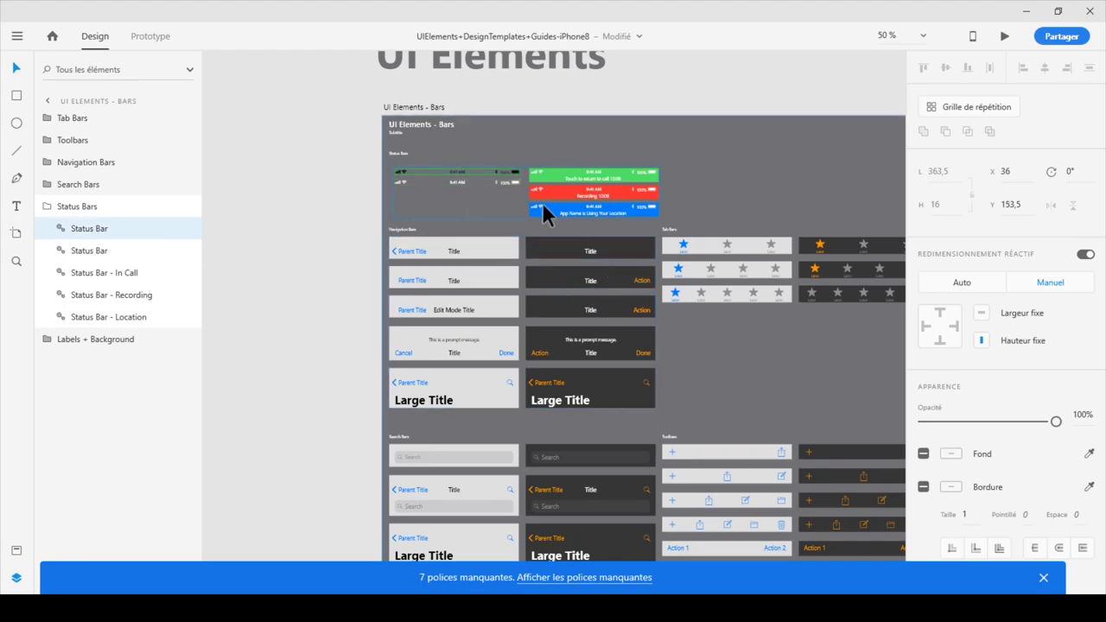
{"action": "right_click", "coordinate": [467, 172]}
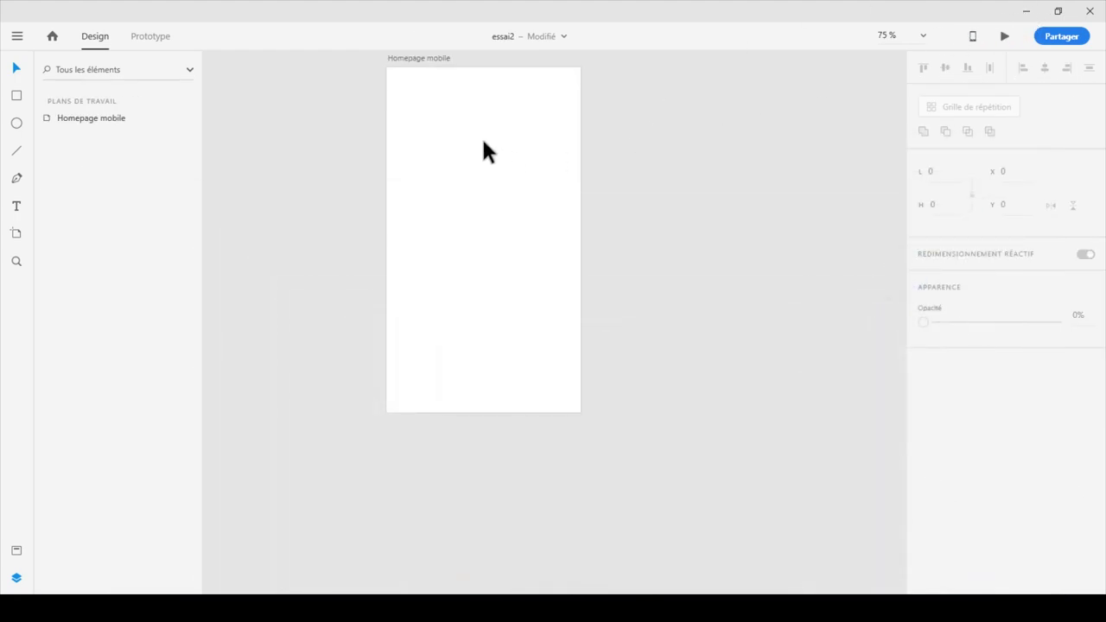
Step: Paste the status bar into essai2's Homepage mobile artboard and place it along the top edge at X 6, Y 0,5
{"action": "left_click", "coordinate": [424, 116]}
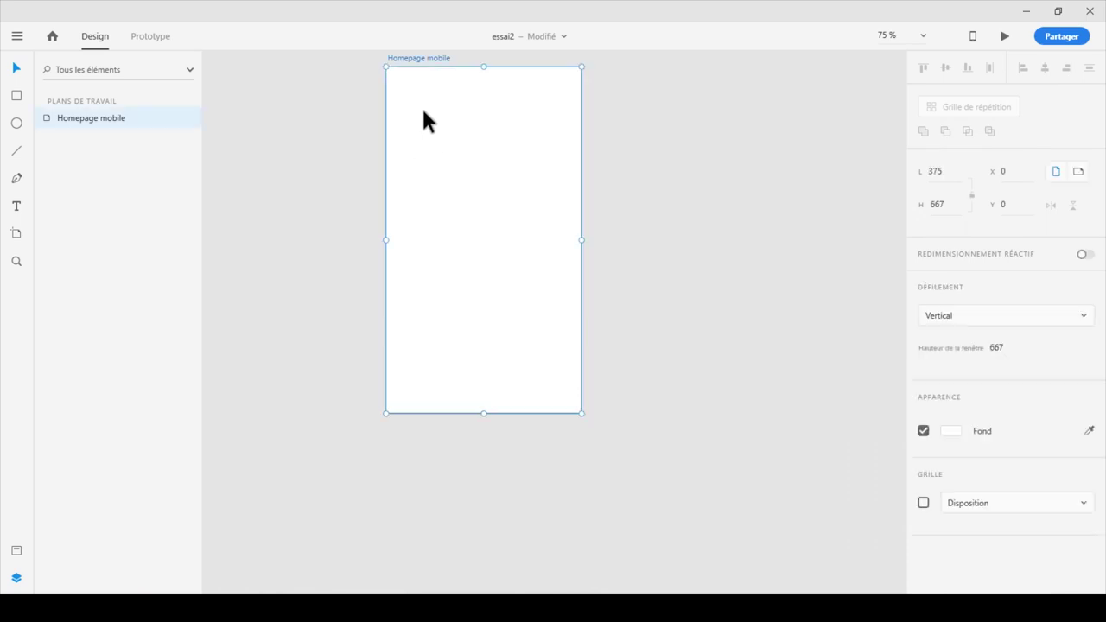
{"action": "right_click", "coordinate": [440, 110]}
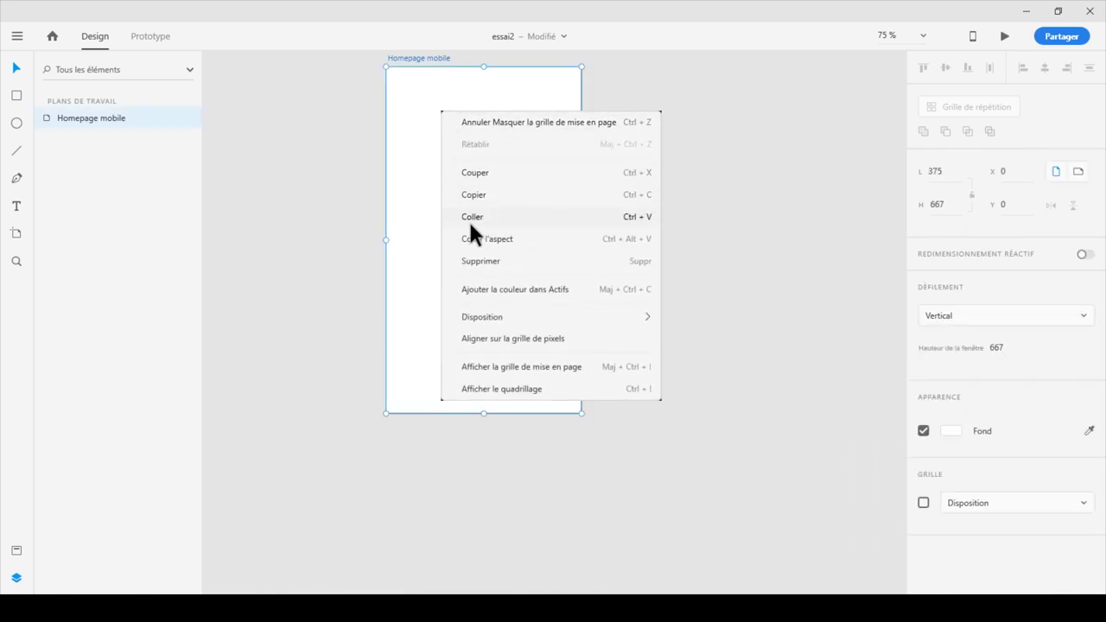
{"action": "left_click", "coordinate": [630, 215]}
{"action": "left_click", "coordinate": [684, 196]}
{"action": "left_click_drag", "start_coordinate": [494, 146], "coordinate": [482, 65]}
{"action": "left_click", "coordinate": [500, 150]}
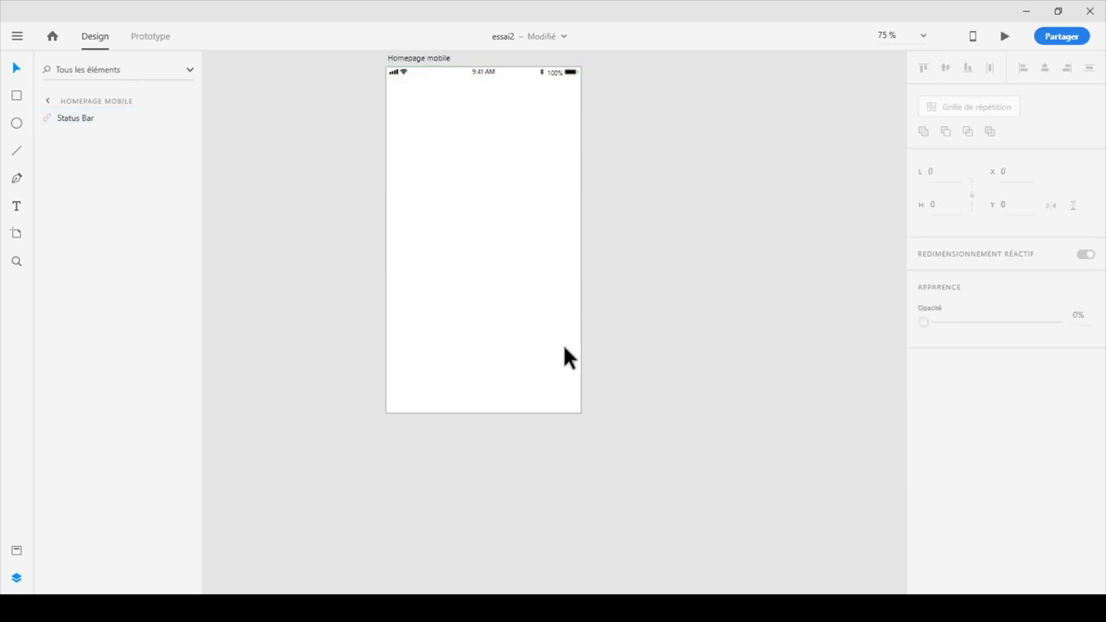
Step: Enable the fixed position while scrolling option (Position fixe lors du défilement) for the status bar on Homepage mobile
{"action": "left_click", "coordinate": [489, 69]}
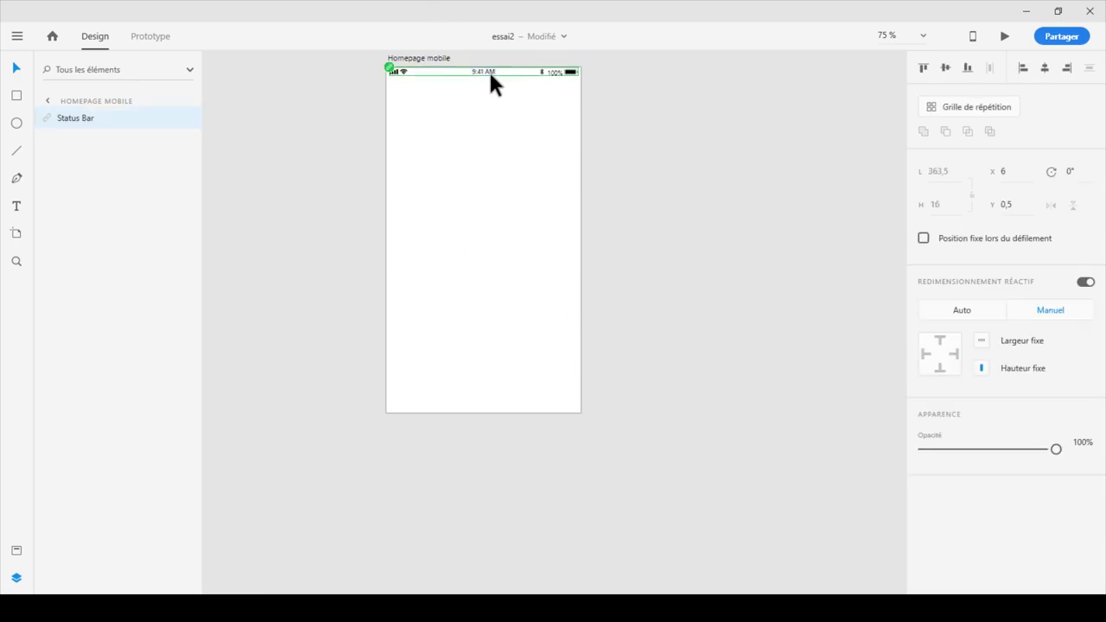
{"action": "left_click", "coordinate": [924, 240]}
{"action": "left_click", "coordinate": [666, 229]}
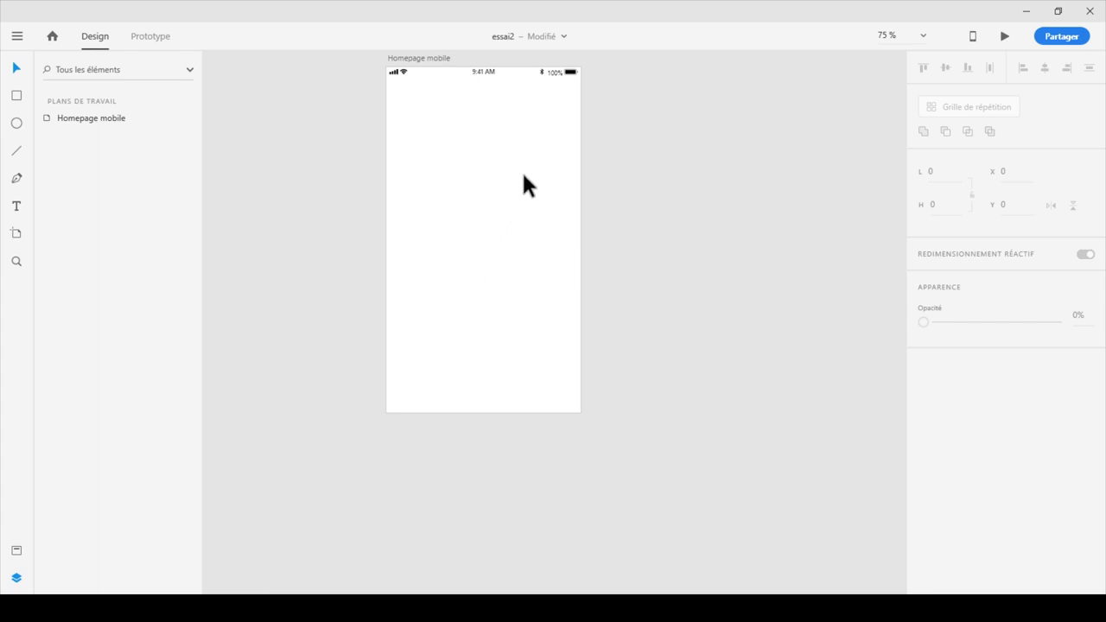
Step: Return to the iPhone 8 kit, find the blue trash icon in the light Toolbars column and select its Toolbar - 5 Actions symbol
{"action": "left_click_drag", "start_coordinate": [494, 161], "coordinate": [516, 208]}
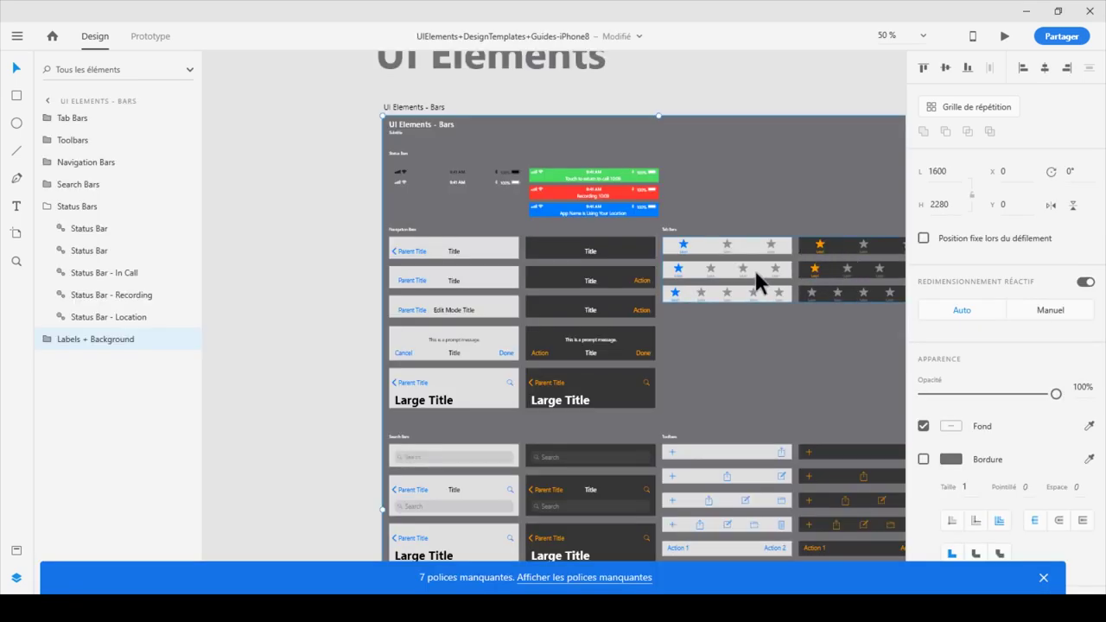
{"action": "left_click_drag", "start_coordinate": [725, 304], "coordinate": [458, 229]}
{"action": "left_click_drag", "start_coordinate": [571, 388], "coordinate": [596, 305]}
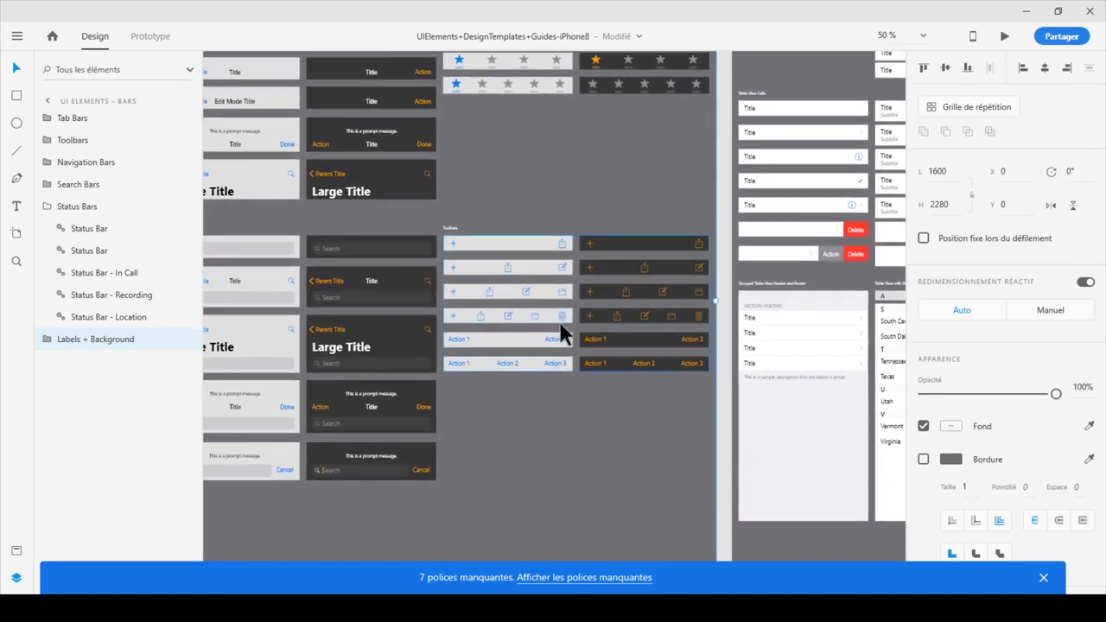
{"action": "key", "text": "z"}
{"action": "left_click_drag", "start_coordinate": [562, 313], "coordinate": [583, 329]}
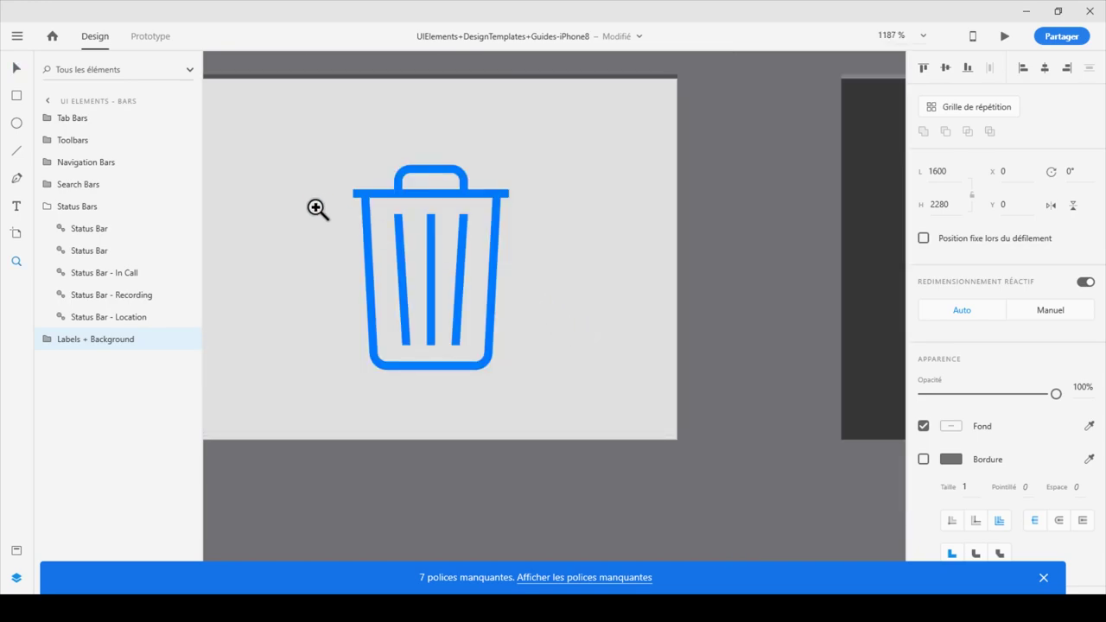
{"action": "left_click", "coordinate": [15, 68]}
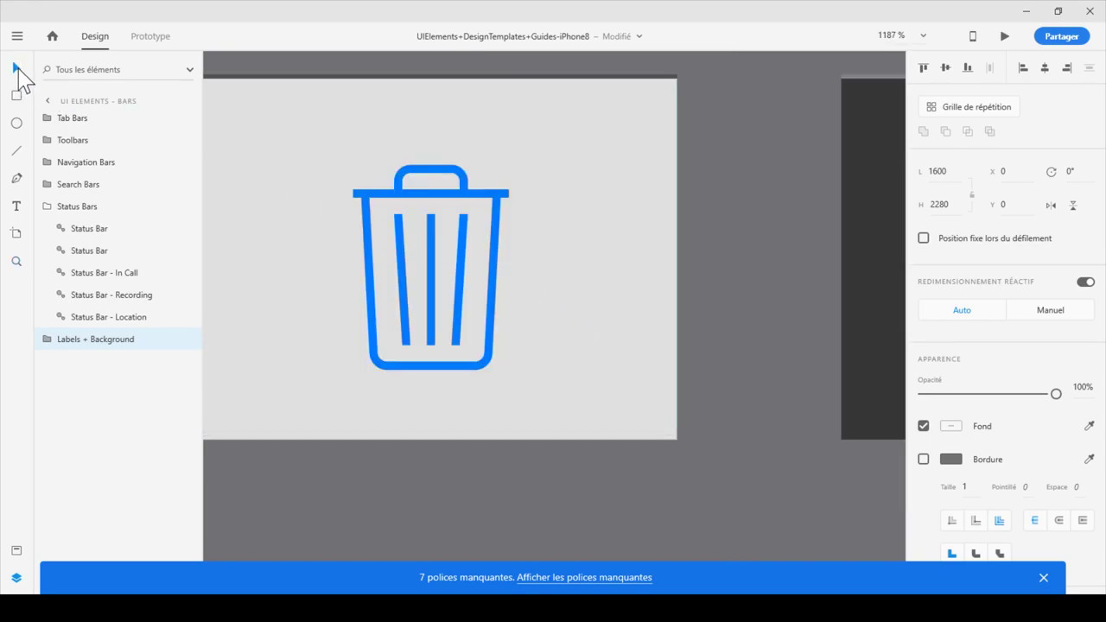
{"action": "left_click", "coordinate": [421, 199]}
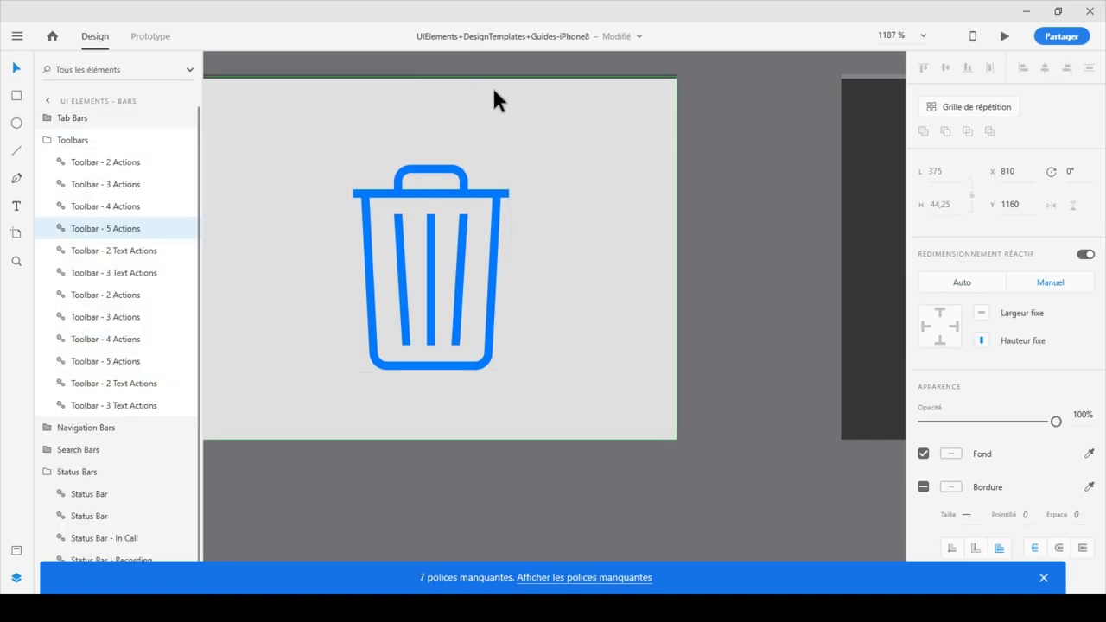
Step: Select the trash icon (Action 5) inside the toolbar symbol and move it to X 1141,5, Y 1168,75
{"action": "left_click_drag", "start_coordinate": [358, 264], "coordinate": [419, 253]}
{"action": "left_click", "coordinate": [594, 246]}
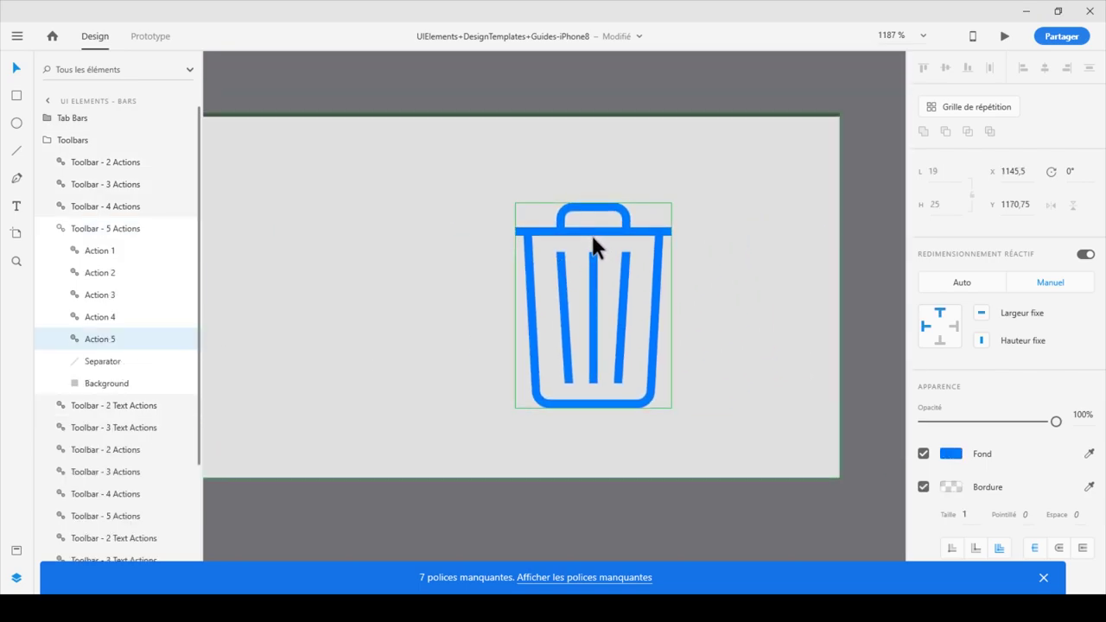
{"action": "left_click", "coordinate": [581, 271]}
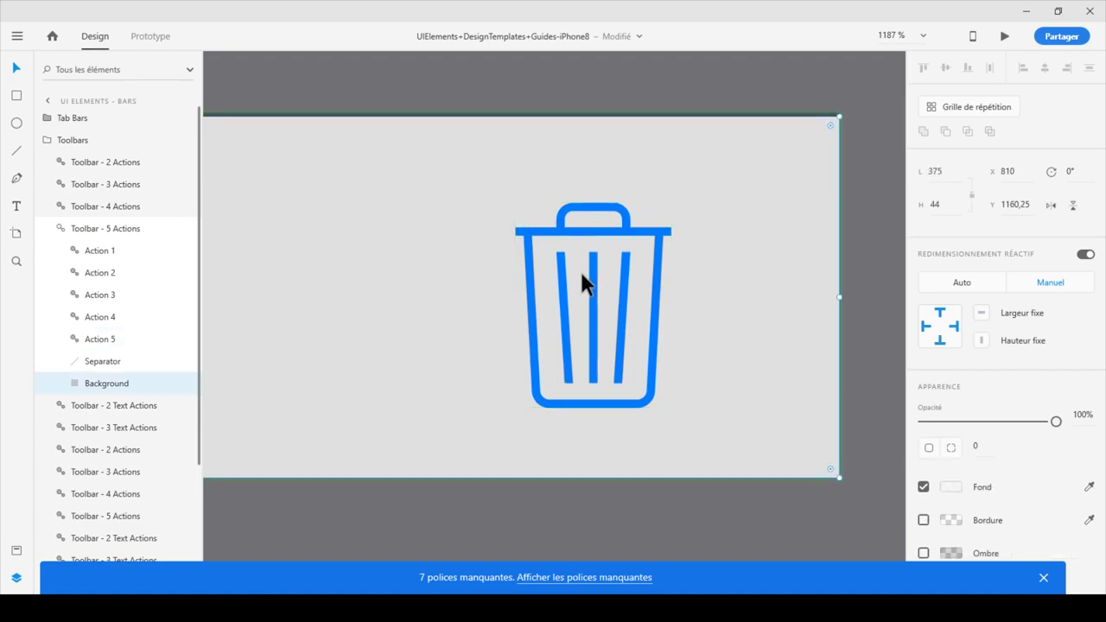
{"action": "left_click_drag", "start_coordinate": [590, 245], "coordinate": [569, 226]}
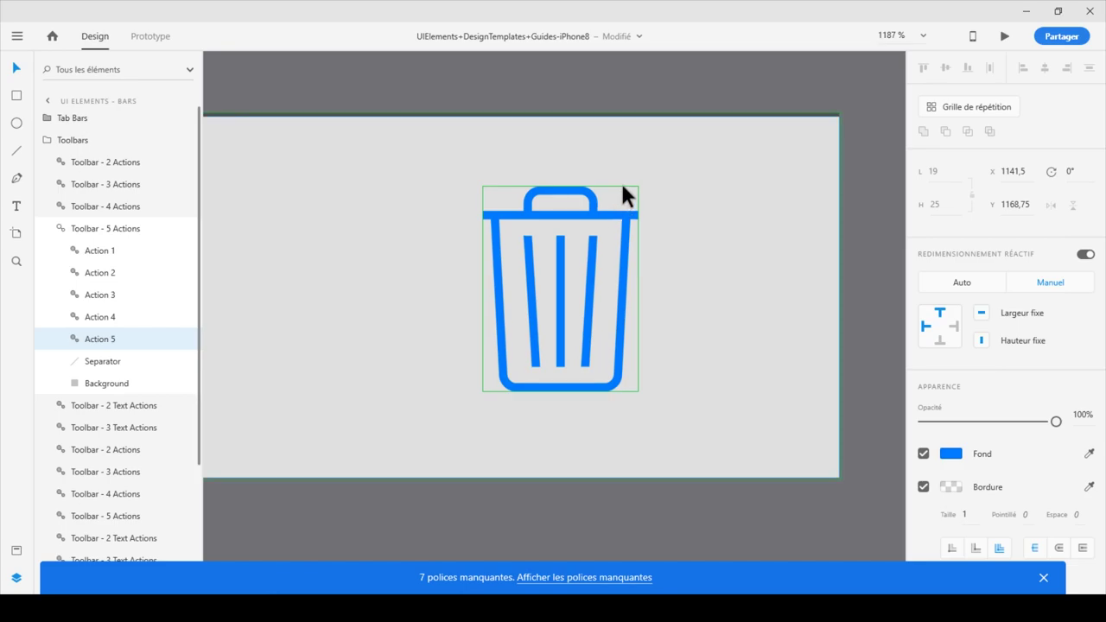
Step: Paste the trash icon into essai2's Homepage mobile artboard and place it below the status bar near the right edge
{"action": "left_click", "coordinate": [1026, 12]}
{"action": "left_click", "coordinate": [522, 227]}
{"action": "key", "text": "ctrl+v"}
{"action": "left_click", "coordinate": [589, 277]}
{"action": "left_click_drag", "start_coordinate": [510, 298], "coordinate": [574, 154]}
{"action": "left_click", "coordinate": [550, 255]}
Step: Move the trash icon closer to the artboard's upper-right corner, to X 335,5, Y 40,75
{"action": "scroll", "coordinate": [609, 294], "scroll_direction": "up", "scroll_amount": 5}
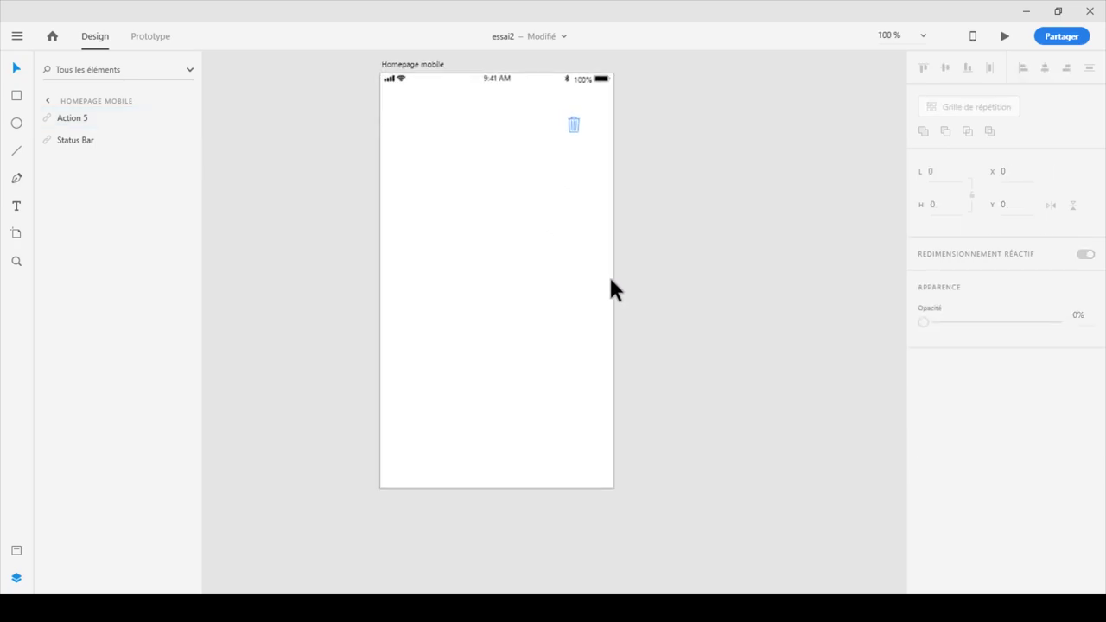
{"action": "left_click_drag", "start_coordinate": [609, 247], "coordinate": [596, 528]}
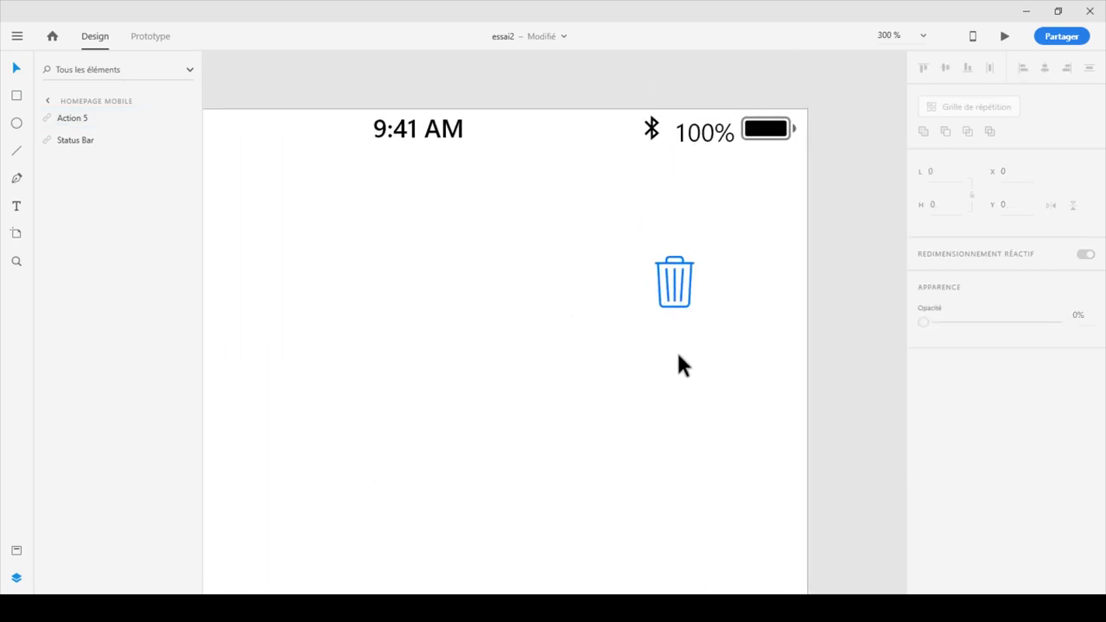
{"action": "left_click_drag", "start_coordinate": [665, 278], "coordinate": [736, 210]}
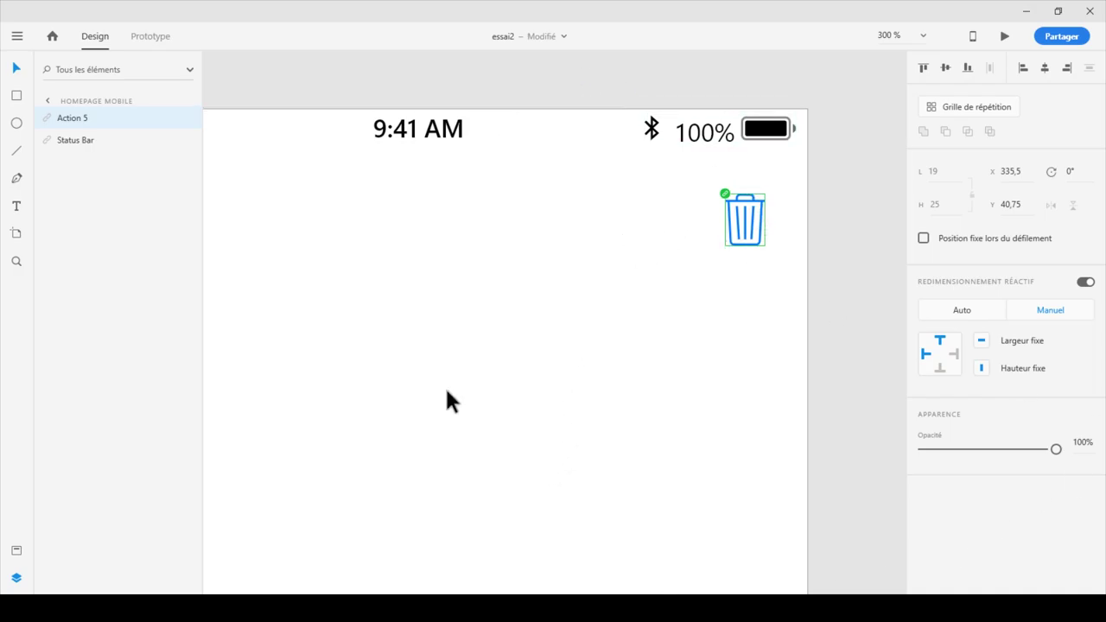
Step: Unlink the trash icon from its symbol (Annuler le lien du symbole) and move it to X 325,5, Y 50,75
{"action": "left_click", "coordinate": [1027, 11]}
{"action": "right_click", "coordinate": [743, 223]}
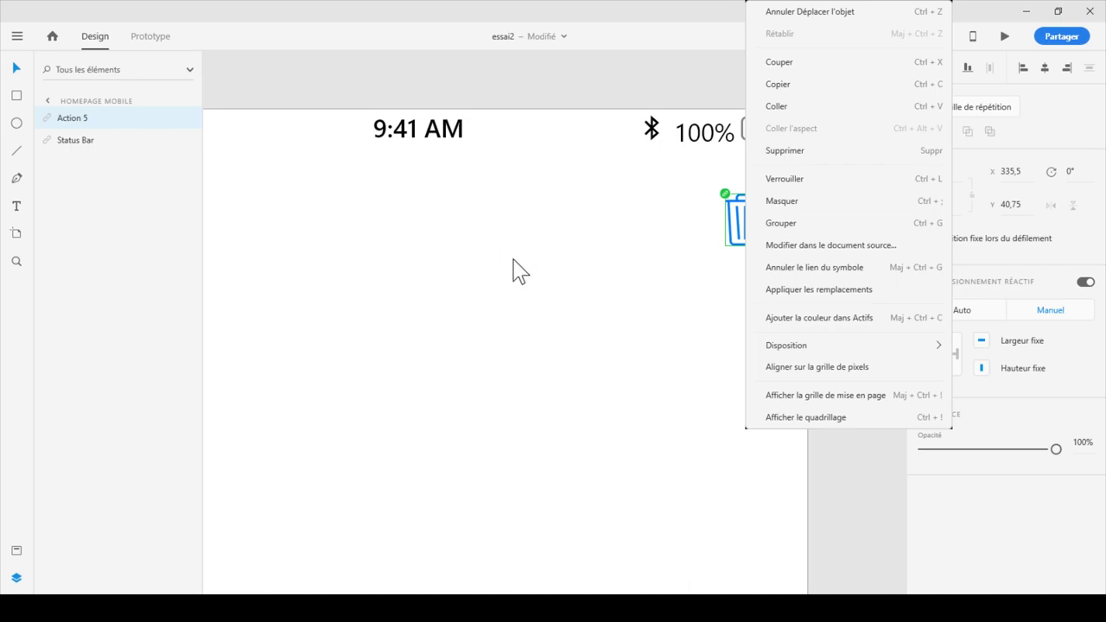
{"action": "left_click", "coordinate": [786, 268]}
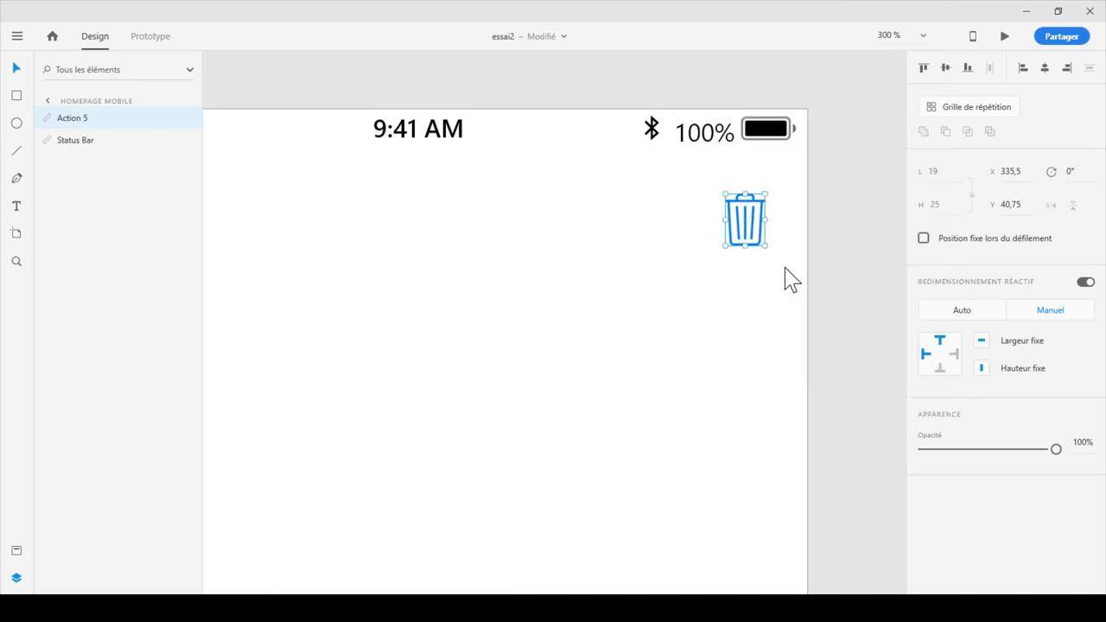
{"action": "left_click_drag", "start_coordinate": [745, 219], "coordinate": [722, 238]}
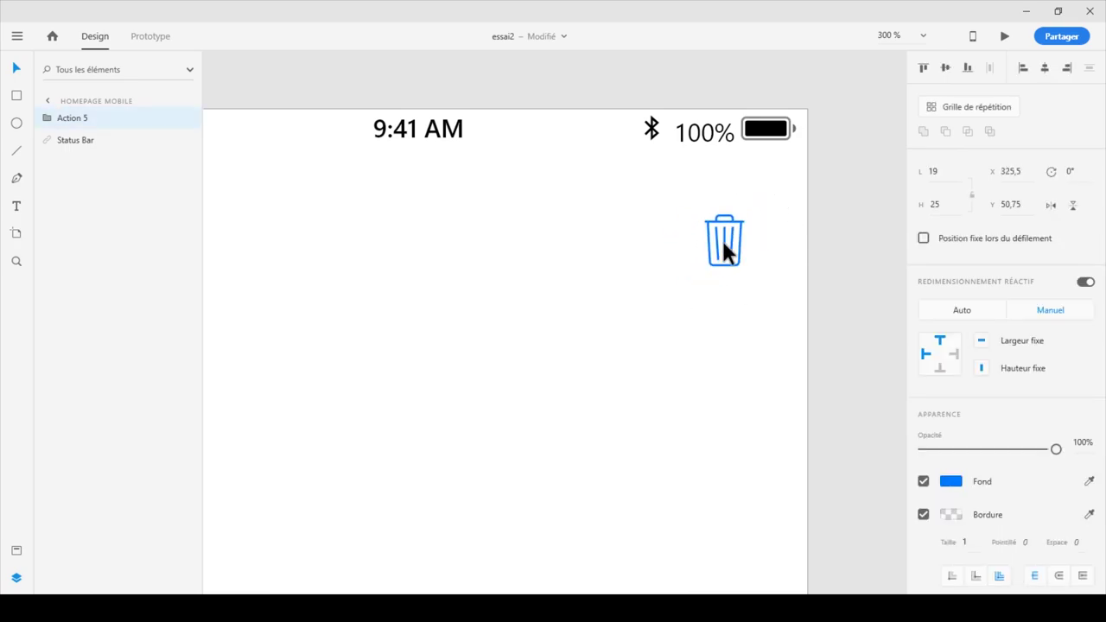
Step: Undo the trash icon's latest moves and unlinking, and convert its linked symbol Action 1 into a local symbol (Créer un symbole local)
{"action": "key", "text": "ctrl+z"}
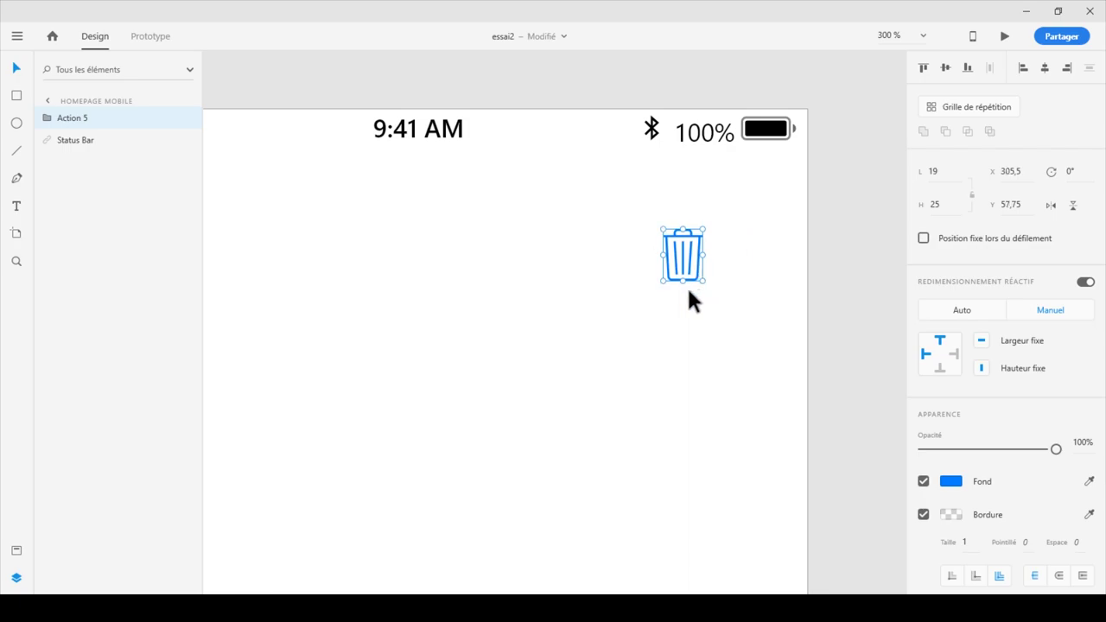
{"action": "key", "text": "ctrl+z"}
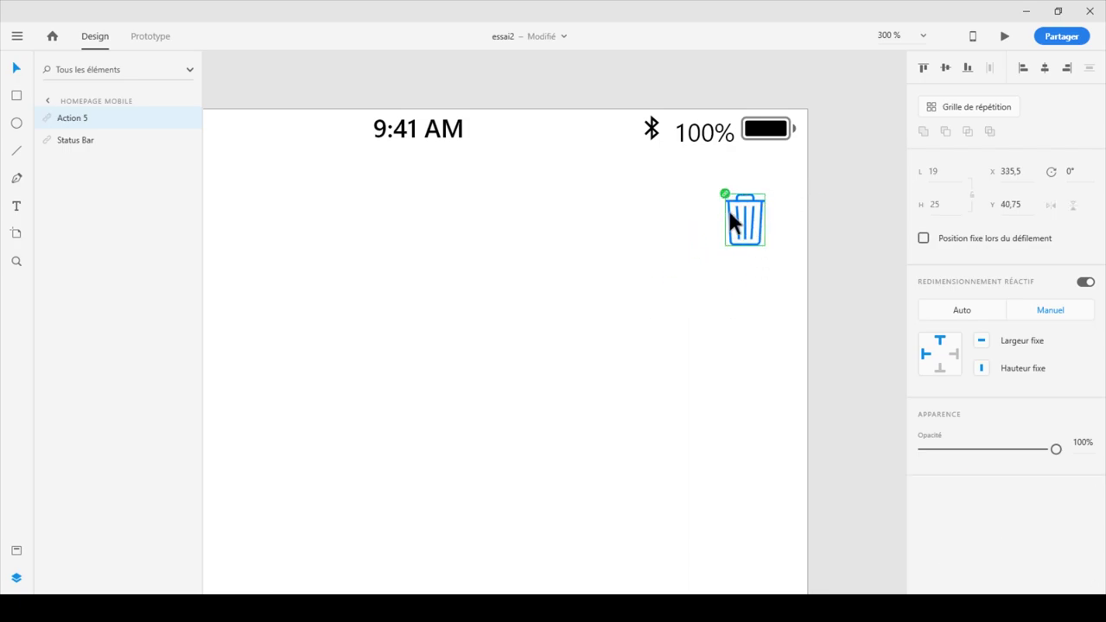
{"action": "left_click", "coordinate": [16, 551]}
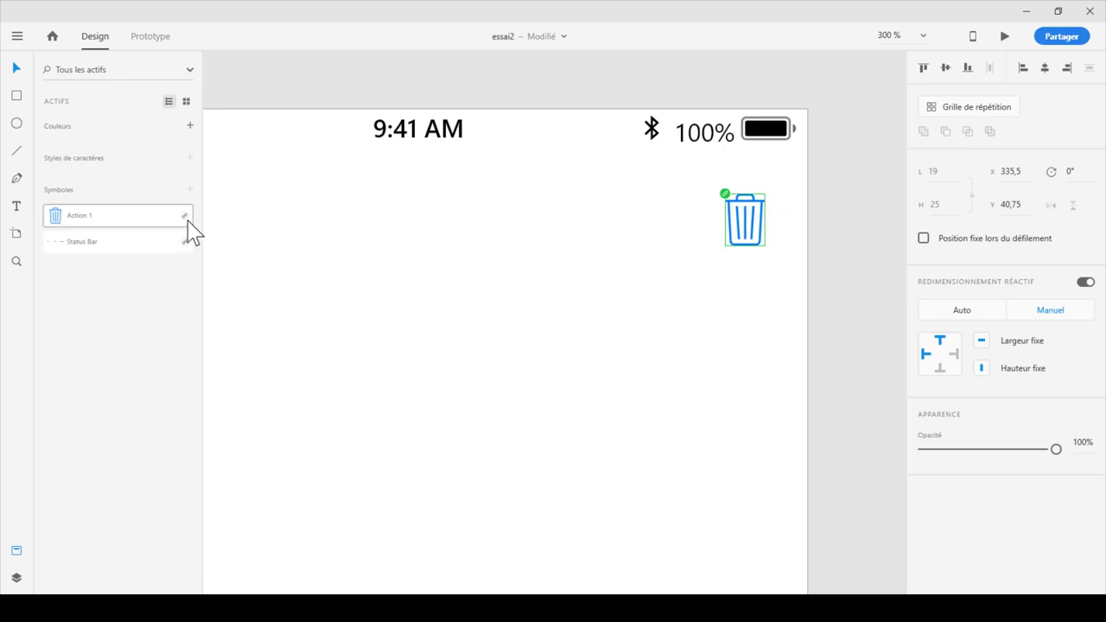
{"action": "left_click", "coordinate": [163, 217]}
{"action": "right_click", "coordinate": [178, 219]}
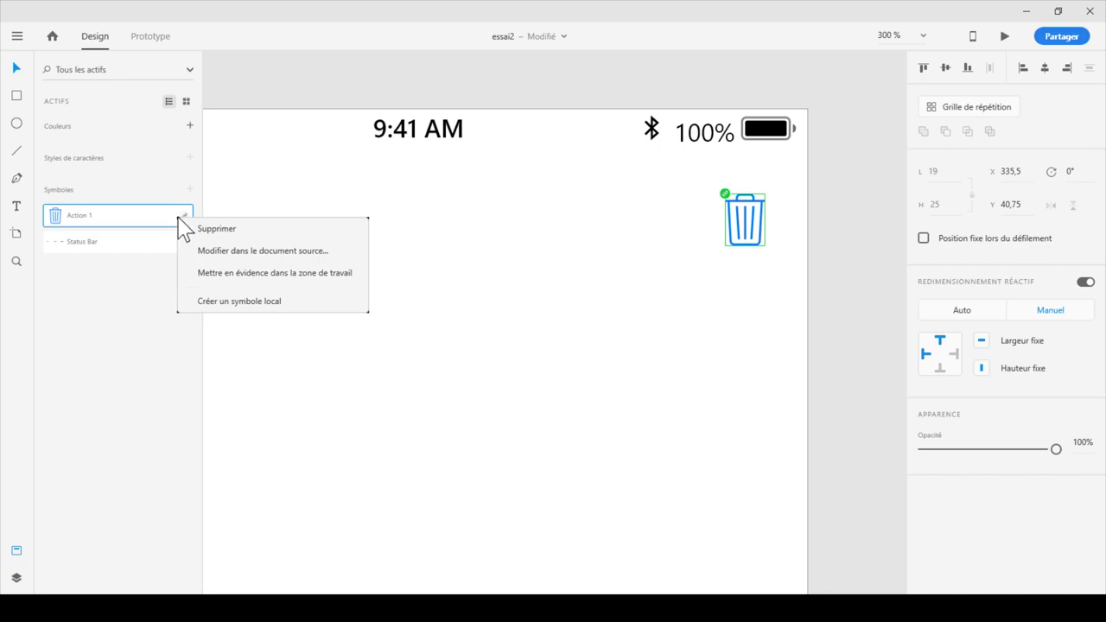
{"action": "left_click", "coordinate": [237, 303]}
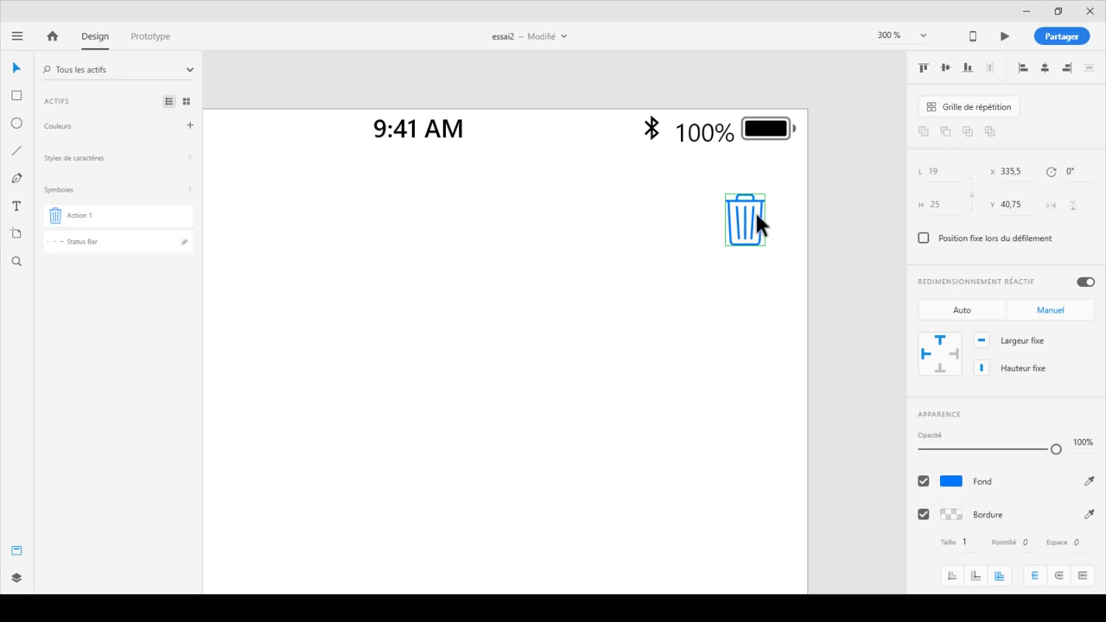
Step: Change the trash icon's fill to a solid green, about #2AAE63
{"action": "left_click", "coordinate": [953, 484]}
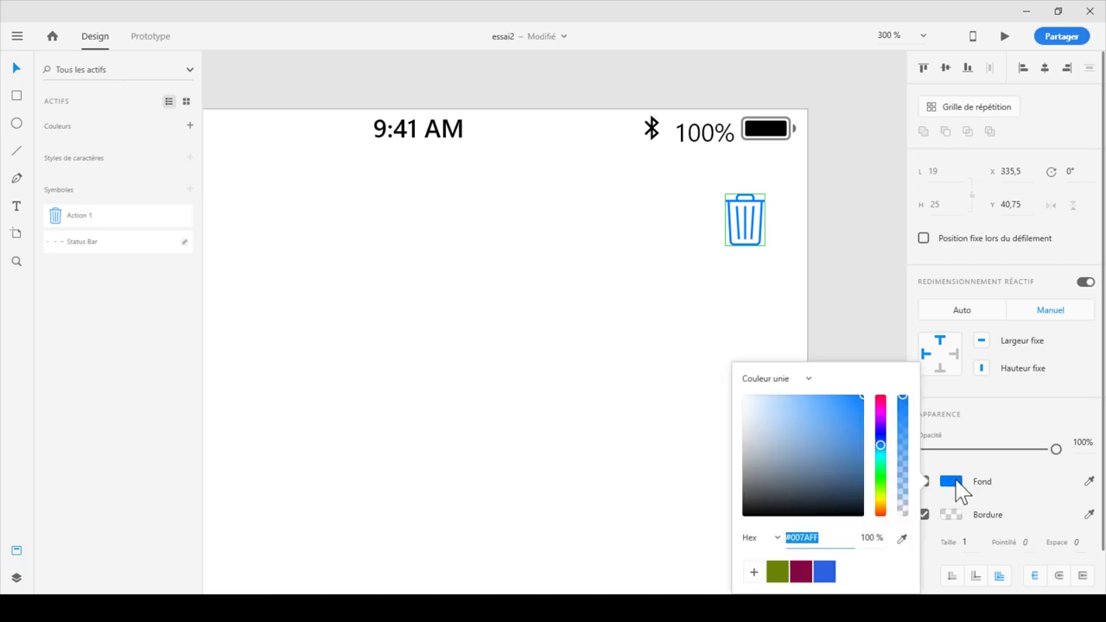
{"action": "left_click_drag", "start_coordinate": [881, 445], "coordinate": [890, 403]}
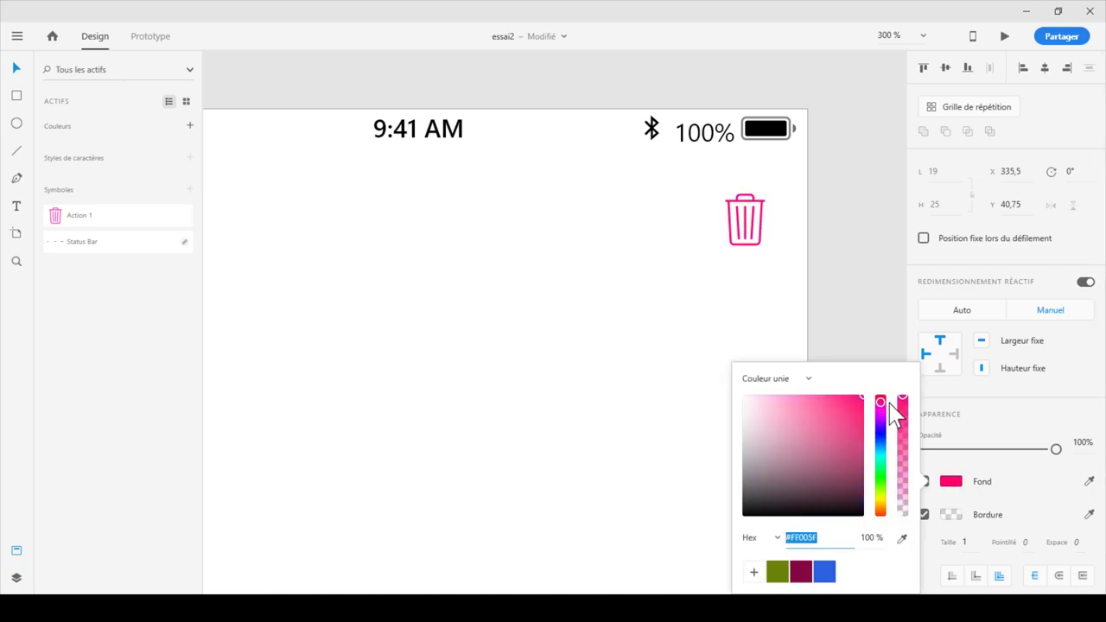
{"action": "left_click_drag", "start_coordinate": [884, 451], "coordinate": [882, 468]}
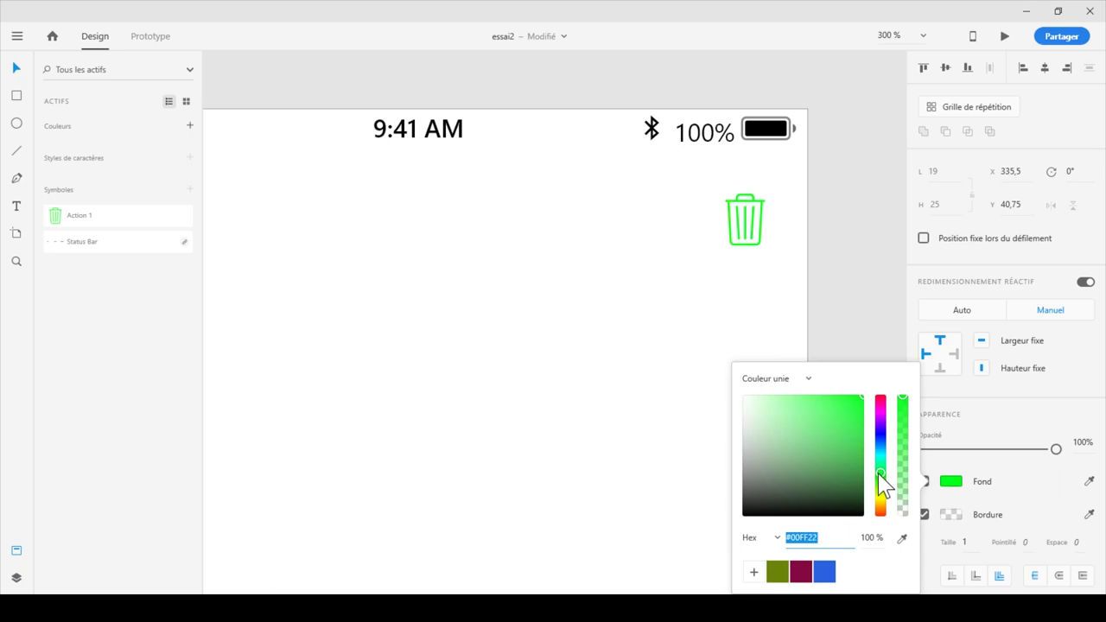
{"action": "left_click_drag", "start_coordinate": [820, 444], "coordinate": [823, 448]}
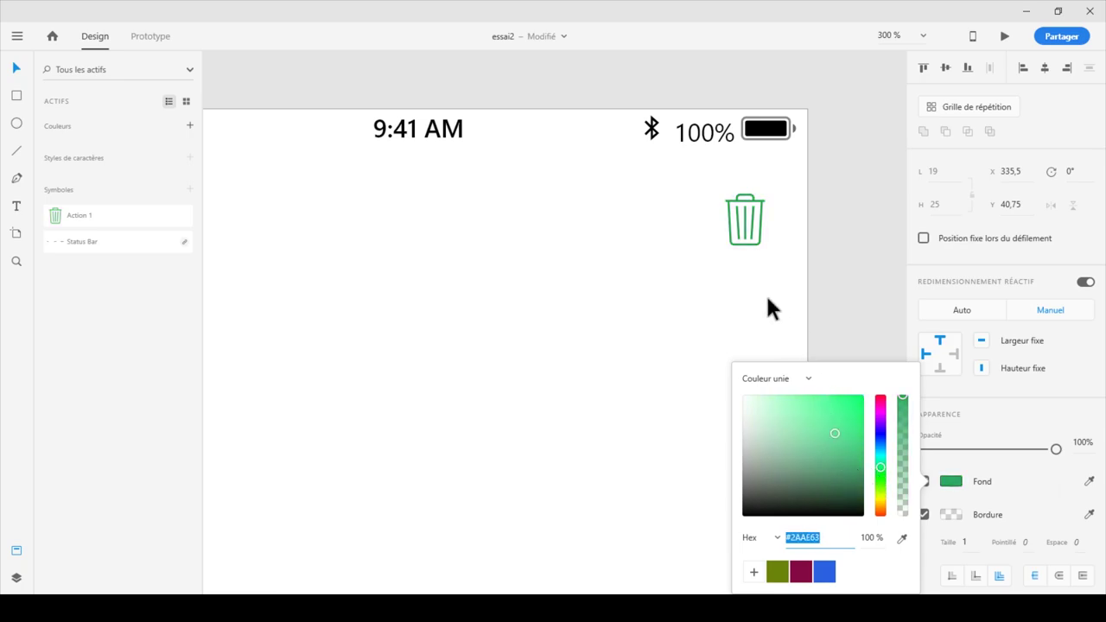
{"action": "left_click", "coordinate": [730, 299]}
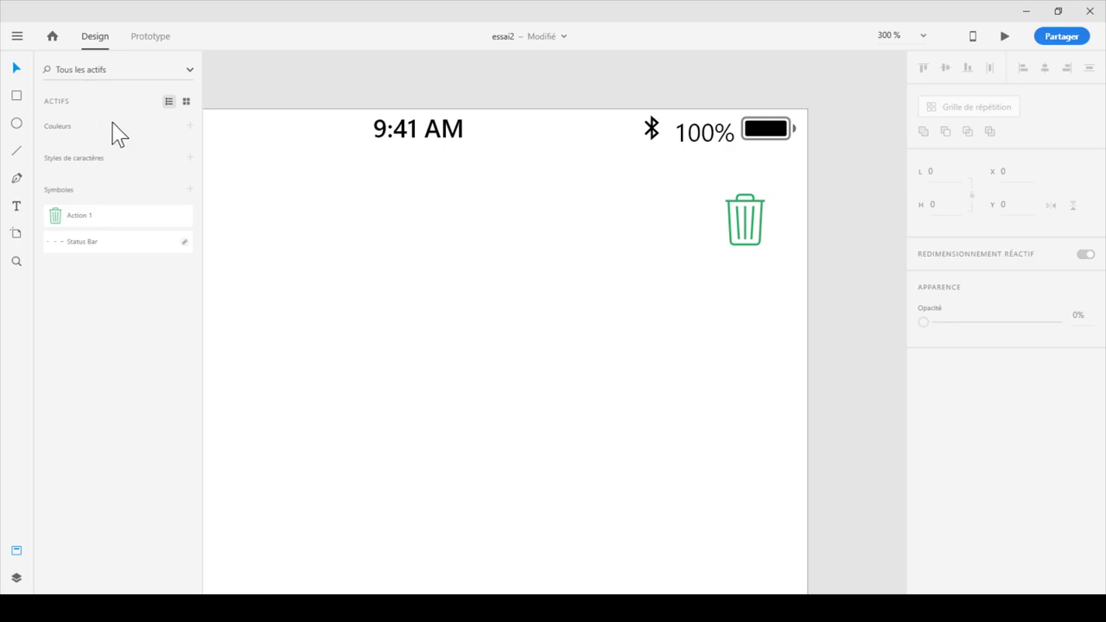
Step: Go to the Google Material UI kit page in the browser, download the components sticker sheet for Adobe XD and open it
{"action": "left_click", "coordinate": [17, 36]}
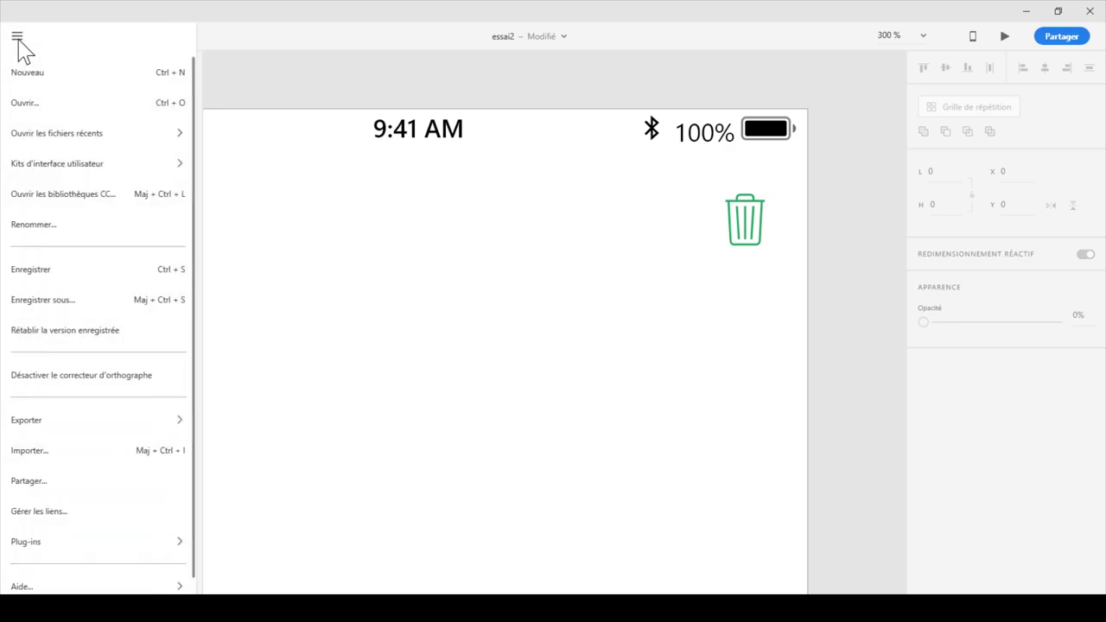
{"action": "mouse_move", "coordinate": [132, 163]}
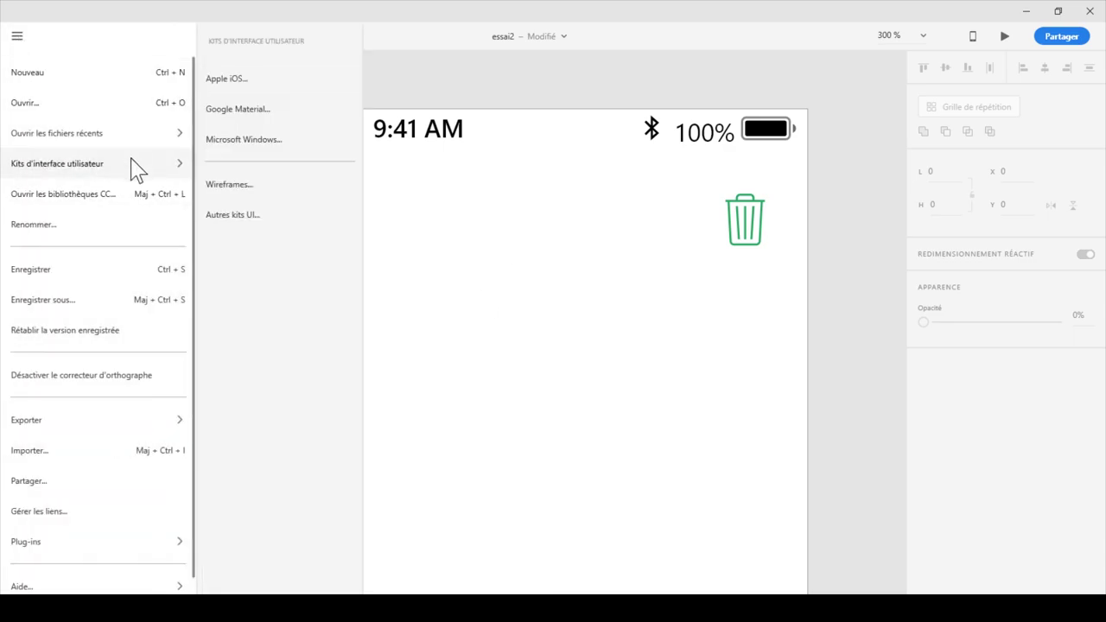
{"action": "left_click", "coordinate": [258, 112]}
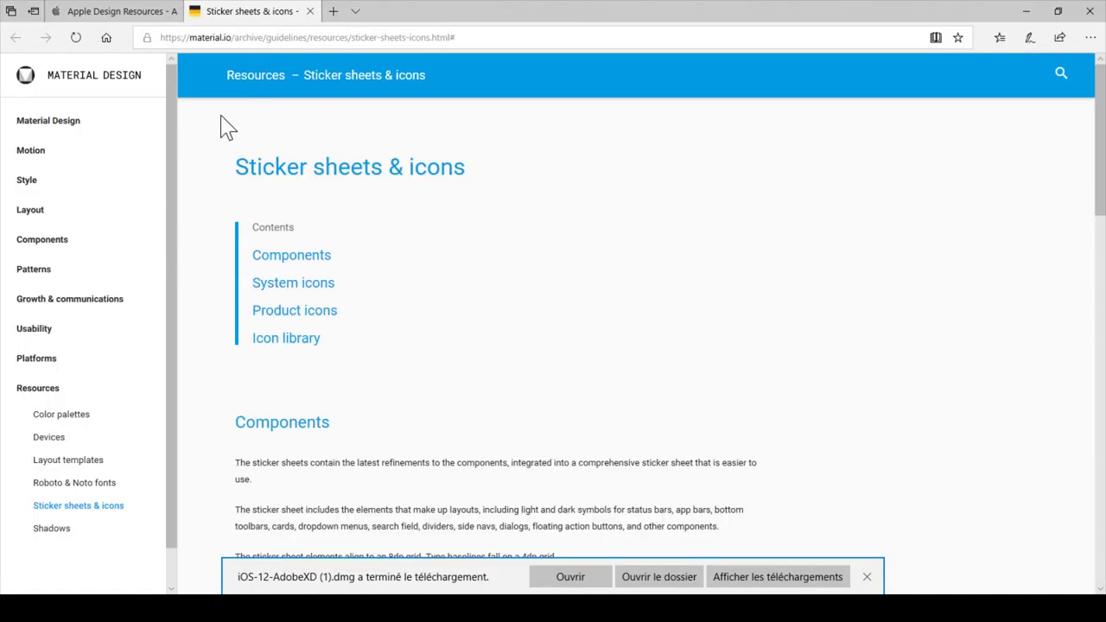
{"action": "scroll", "coordinate": [425, 327], "scroll_direction": "down", "scroll_amount": 3}
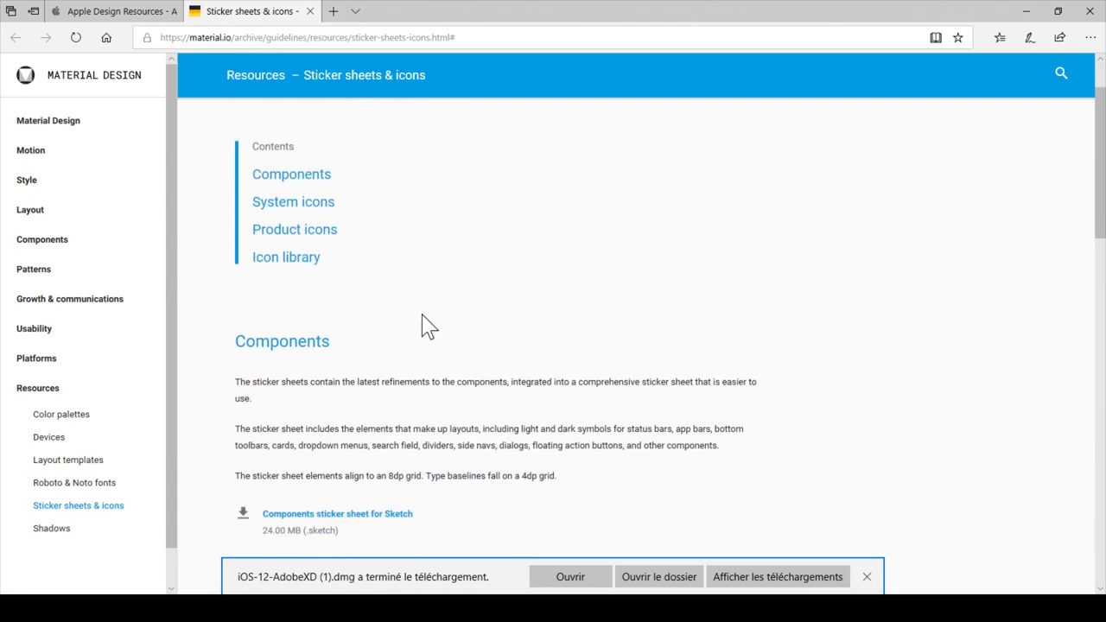
{"action": "scroll", "coordinate": [424, 322], "scroll_direction": "down", "scroll_amount": 2}
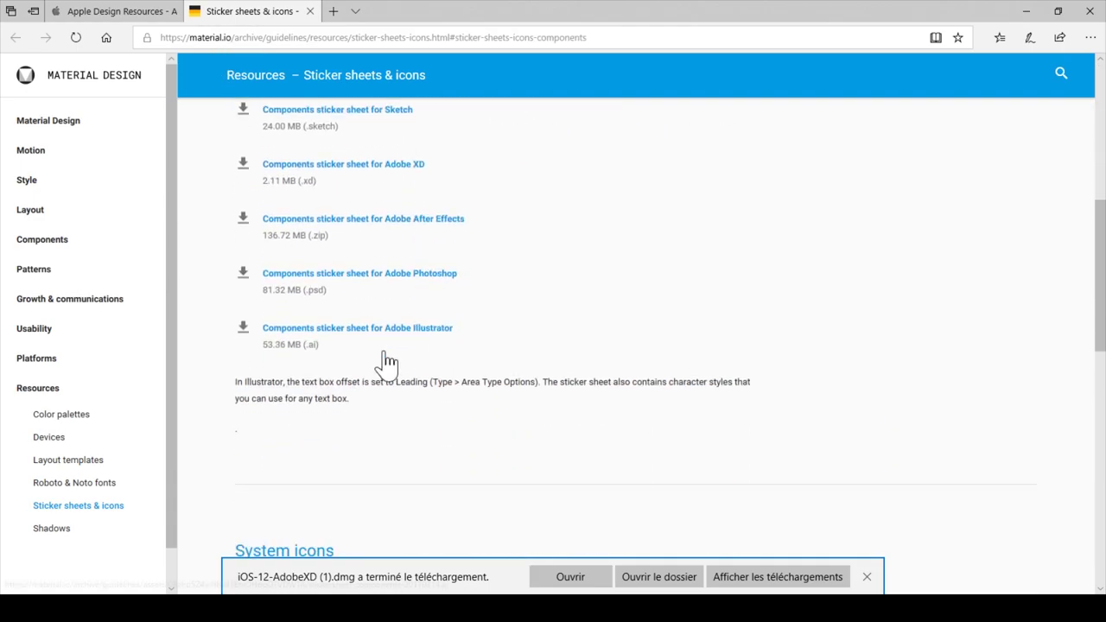
{"action": "left_click", "coordinate": [361, 173]}
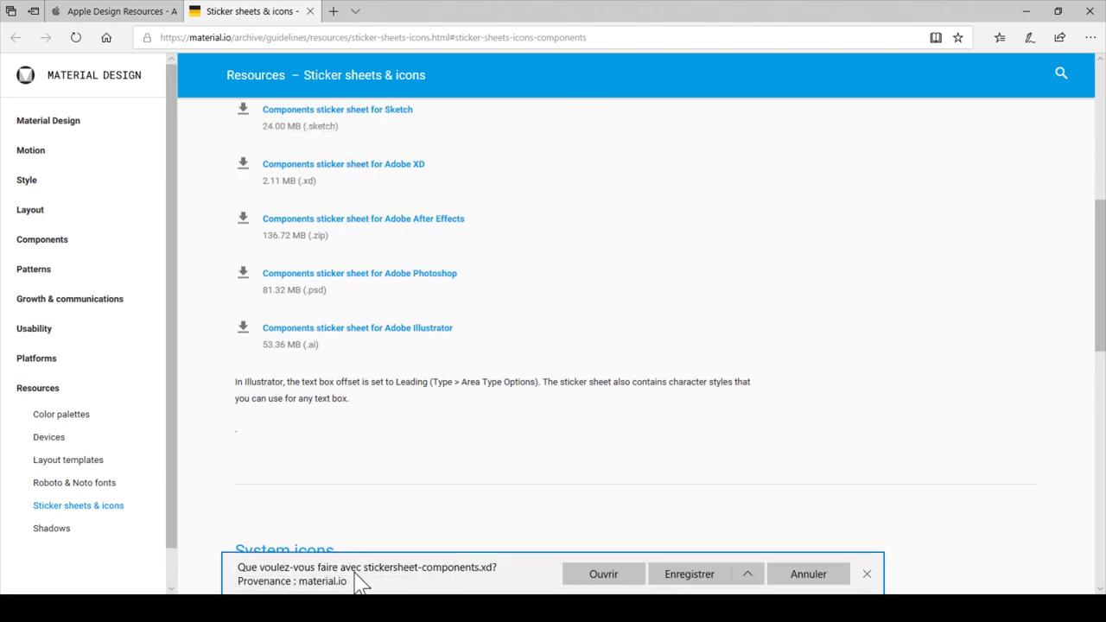
{"action": "left_click", "coordinate": [632, 570]}
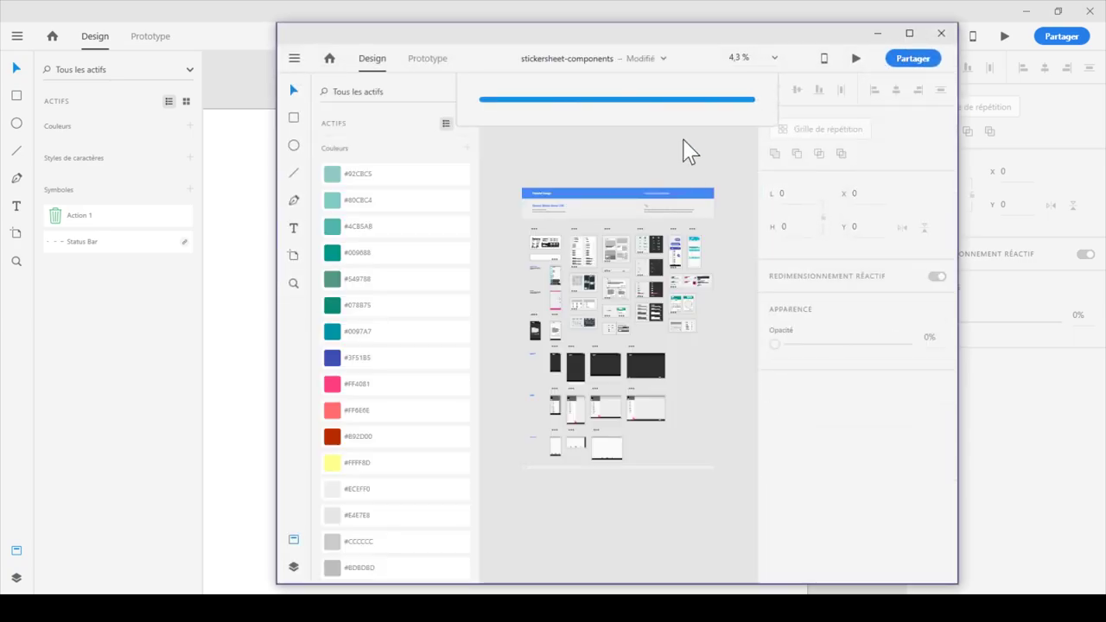
Step: Enlarge the stickersheet-components window and examine the Material components, from the list items to the System Icons - Navigation artboard
{"action": "key", "text": "z"}
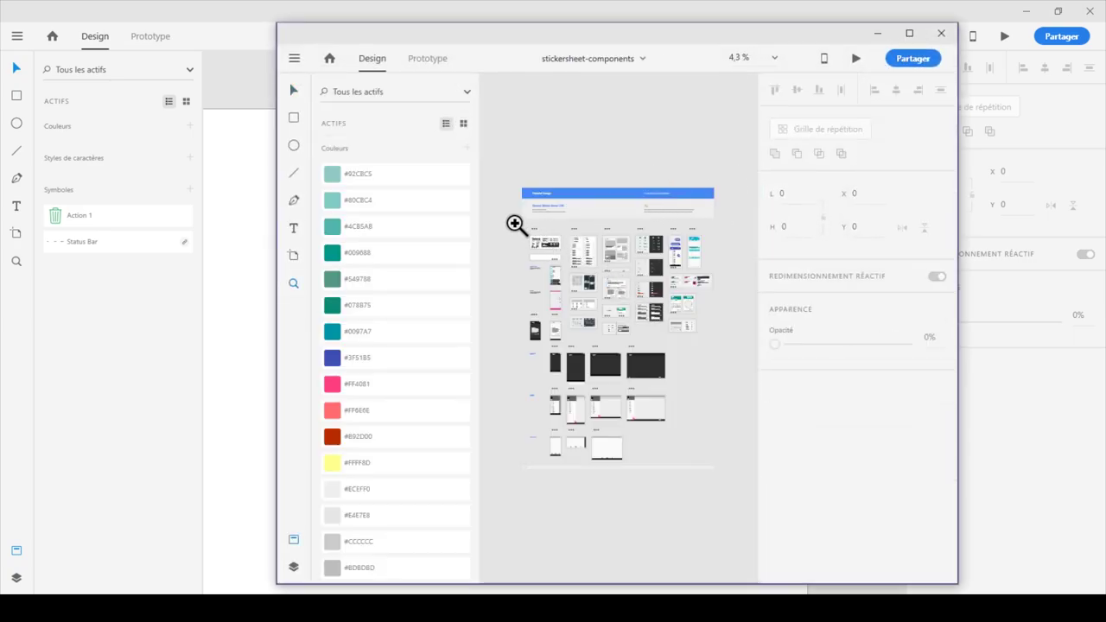
{"action": "left_click", "coordinate": [707, 440], "text": "alt"}
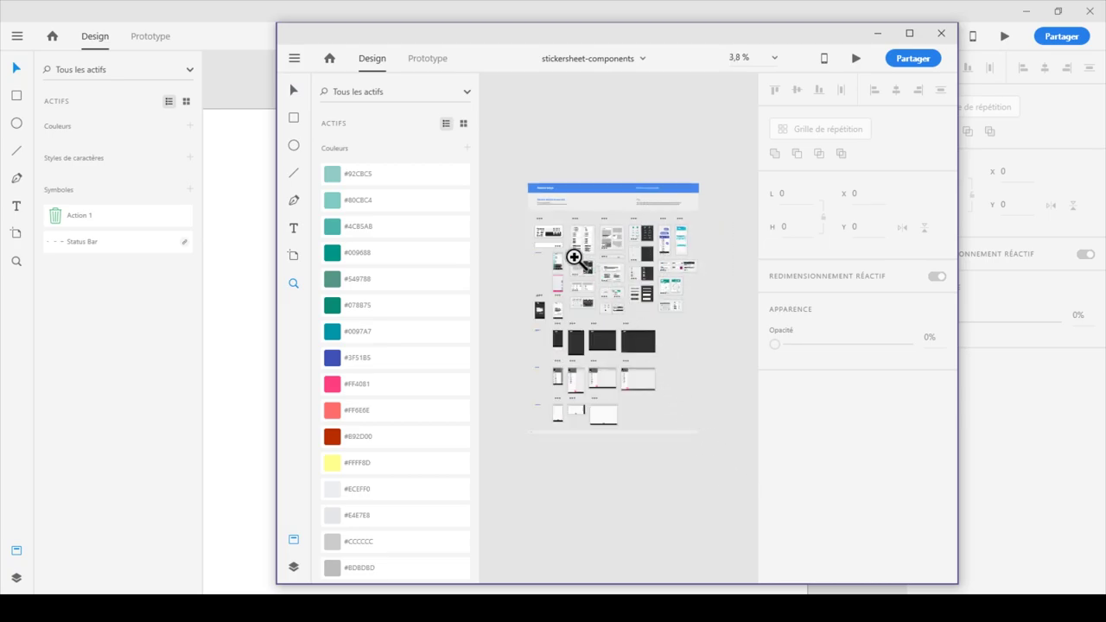
{"action": "left_click", "coordinate": [574, 257]}
{"action": "left_click", "coordinate": [574, 256]}
{"action": "left_click", "coordinate": [575, 259]}
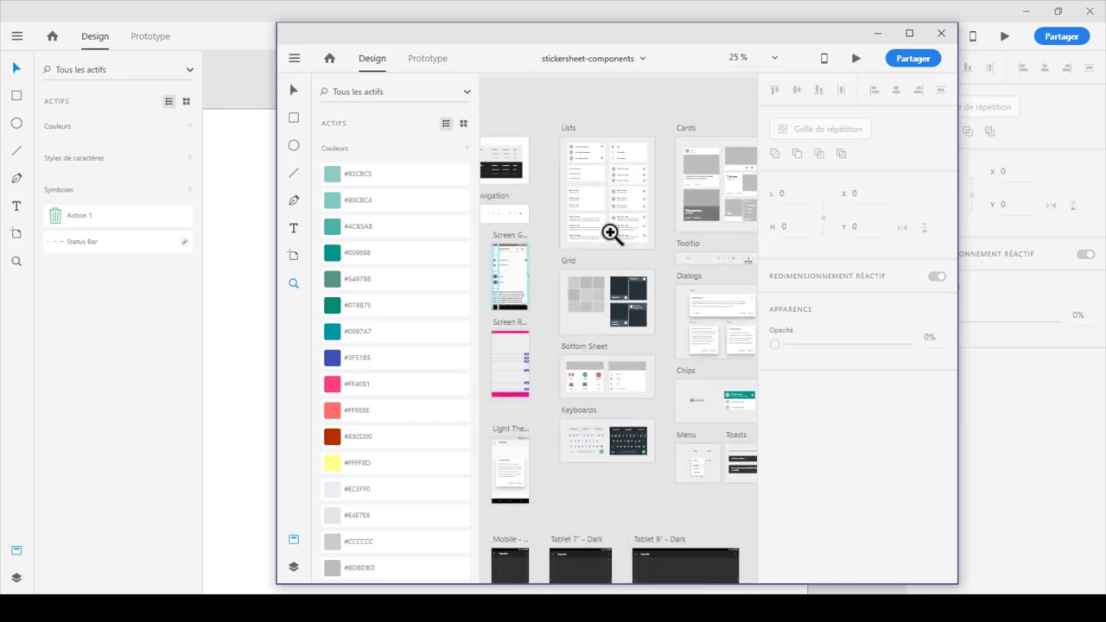
{"action": "left_click_drag", "start_coordinate": [610, 235], "coordinate": [615, 237]}
{"action": "left_click_drag", "start_coordinate": [632, 286], "coordinate": [551, 224]}
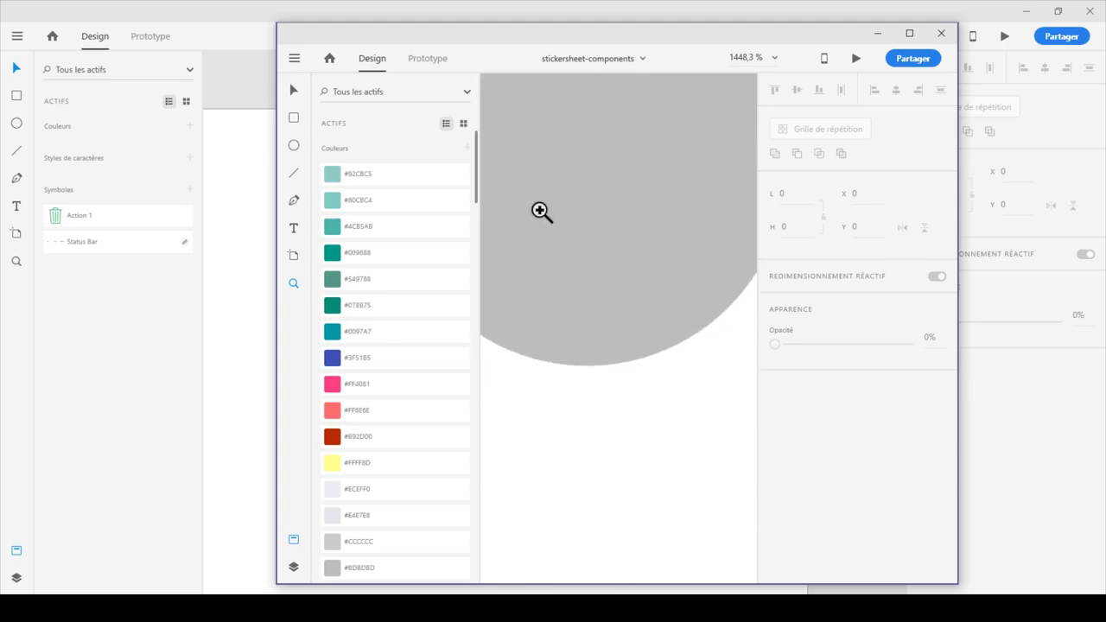
{"action": "left_click", "coordinate": [526, 207], "text": "alt"}
{"action": "left_click", "coordinate": [593, 315], "text": "alt"}
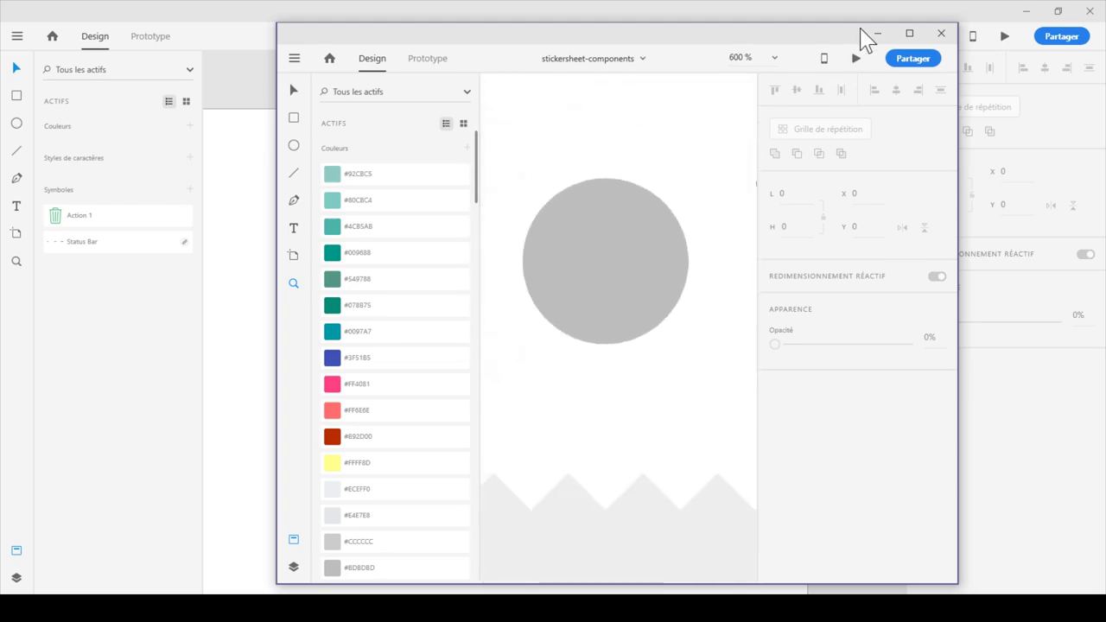
{"action": "left_click", "coordinate": [910, 33]}
{"action": "scroll", "coordinate": [616, 273], "scroll_direction": "down", "scroll_amount": 5}
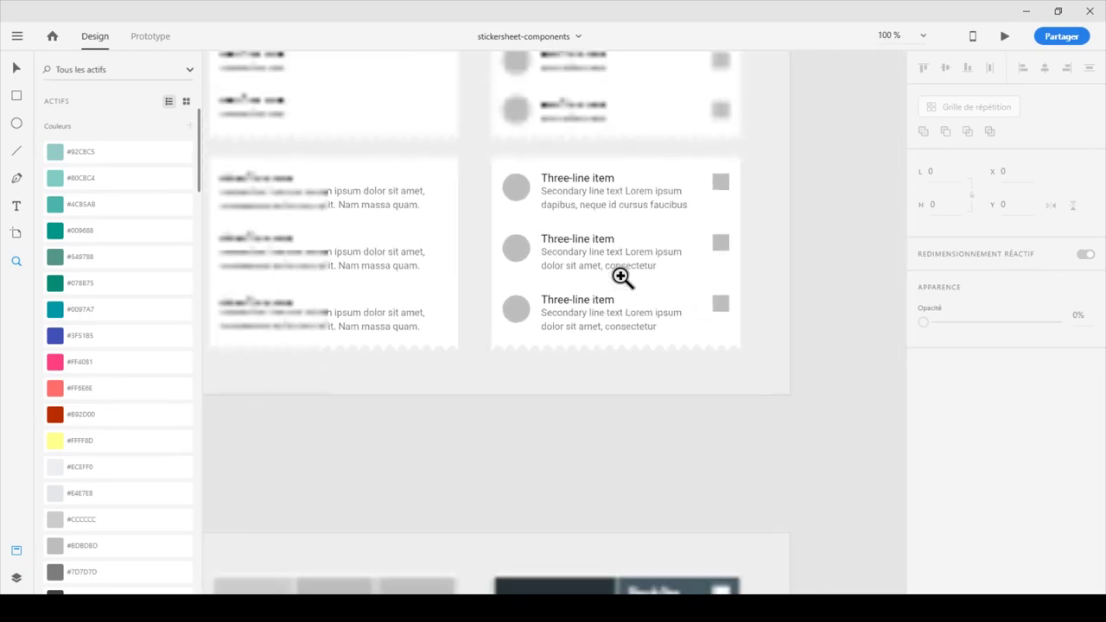
{"action": "left_click_drag", "start_coordinate": [623, 274], "coordinate": [712, 557]}
{"action": "scroll", "coordinate": [600, 343], "scroll_direction": "down", "scroll_amount": 6}
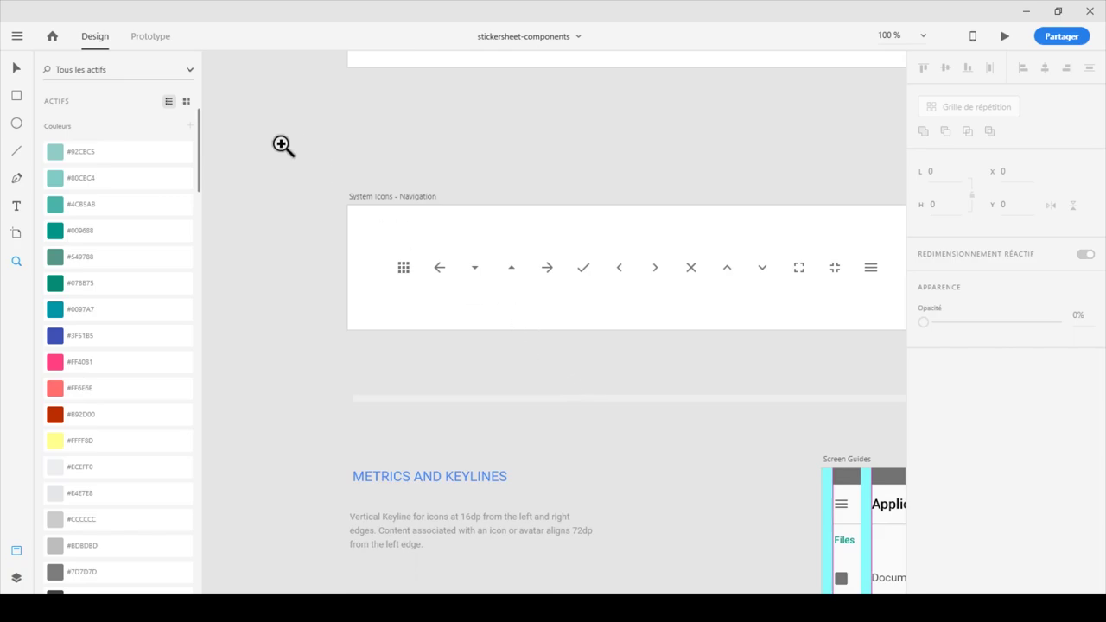
Step: Copy the check mark from System Icons - Navigation into essai2's artboard below the trash icon, and make its symbol, Symbole 67, local
{"action": "left_click", "coordinate": [17, 67]}
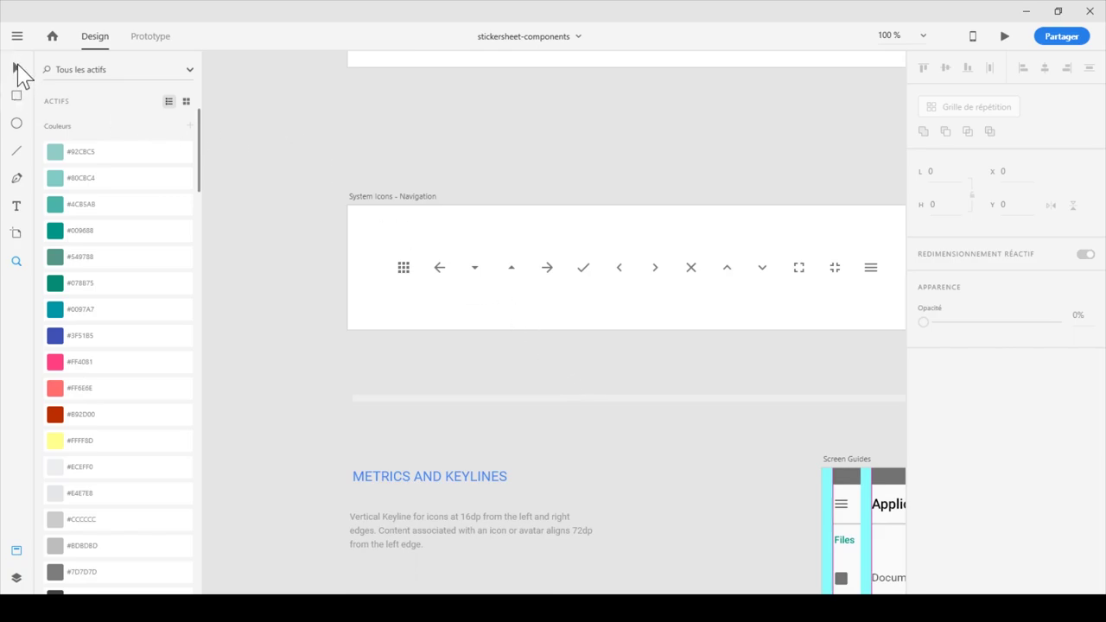
{"action": "left_click", "coordinate": [582, 269]}
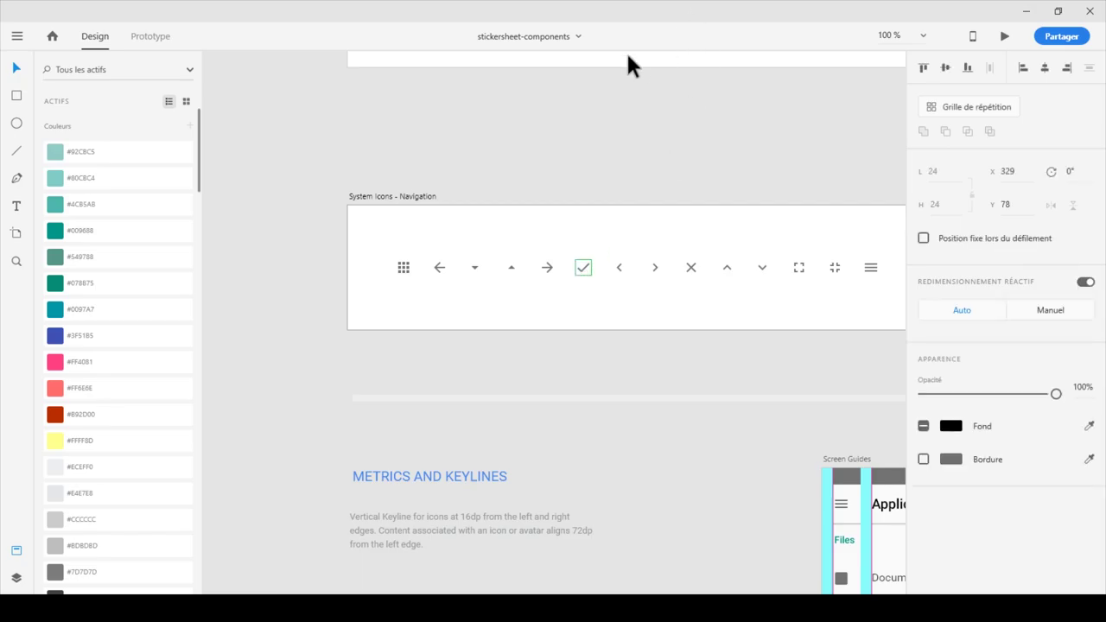
{"action": "left_click", "coordinate": [1026, 12]}
{"action": "key", "text": "ctrl+v"}
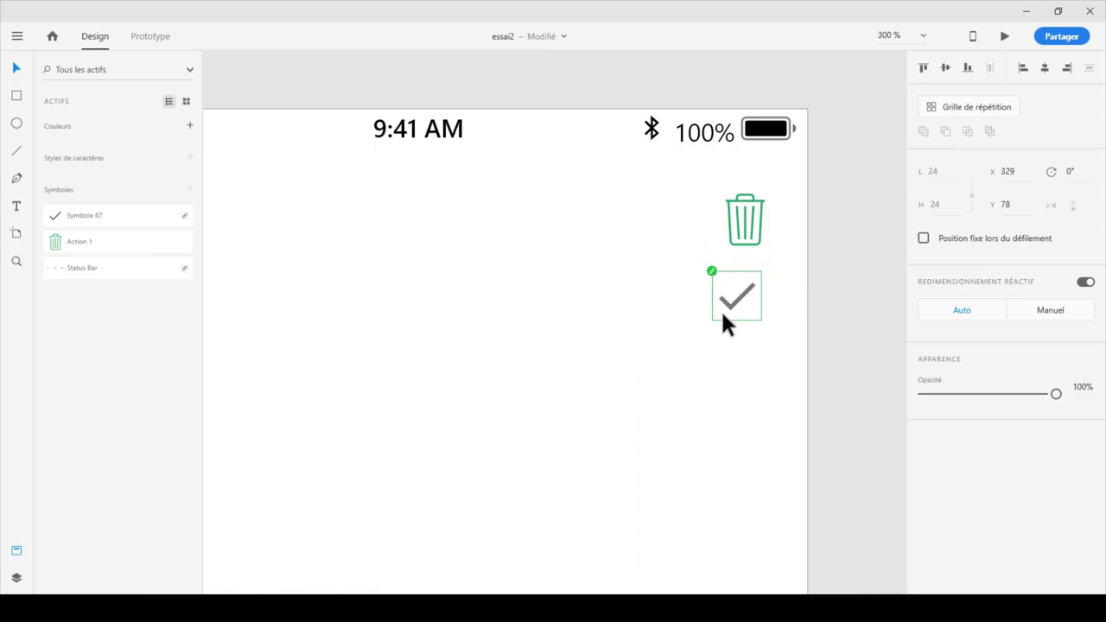
{"action": "right_click", "coordinate": [153, 219]}
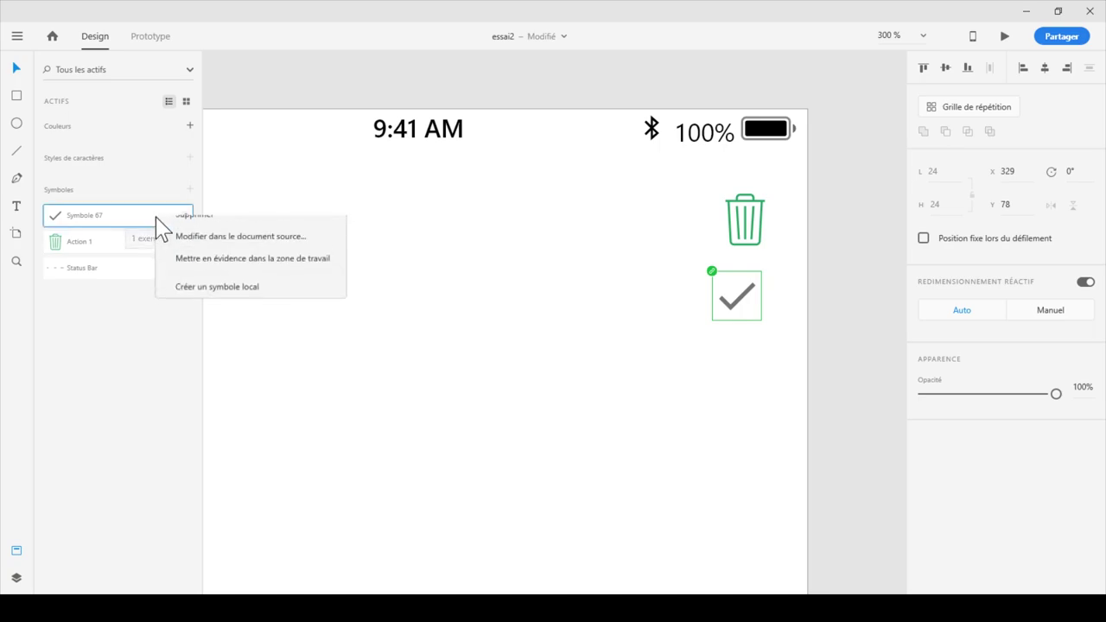
{"action": "left_click", "coordinate": [217, 300]}
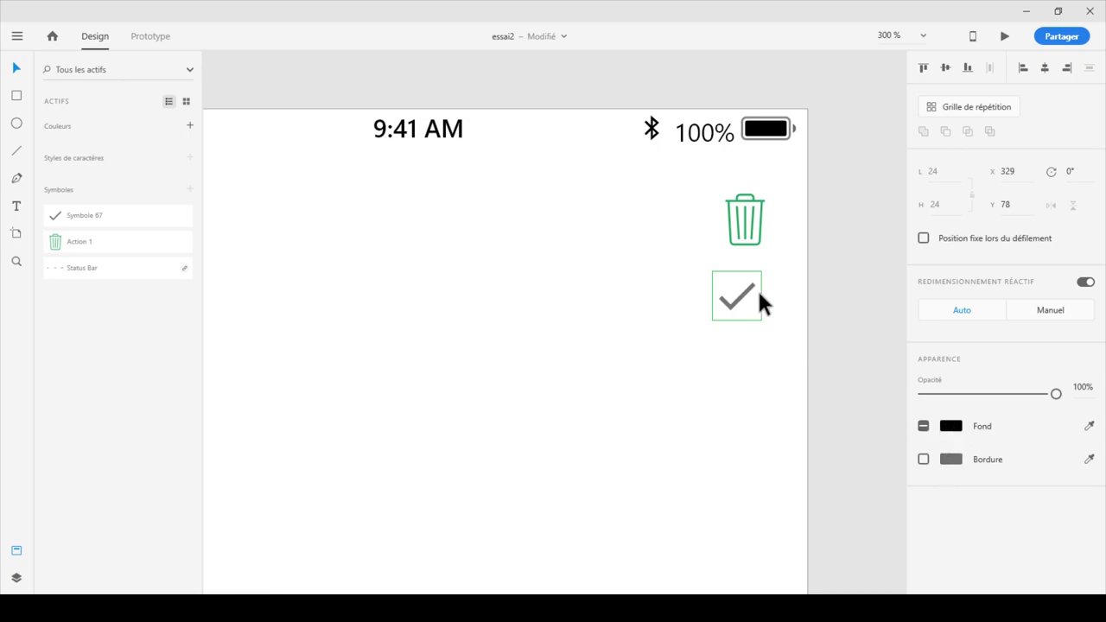
Step: Change the check mark's fill to a solid red and move the icon up, centred just below the trash icon
{"action": "left_click", "coordinate": [956, 427]}
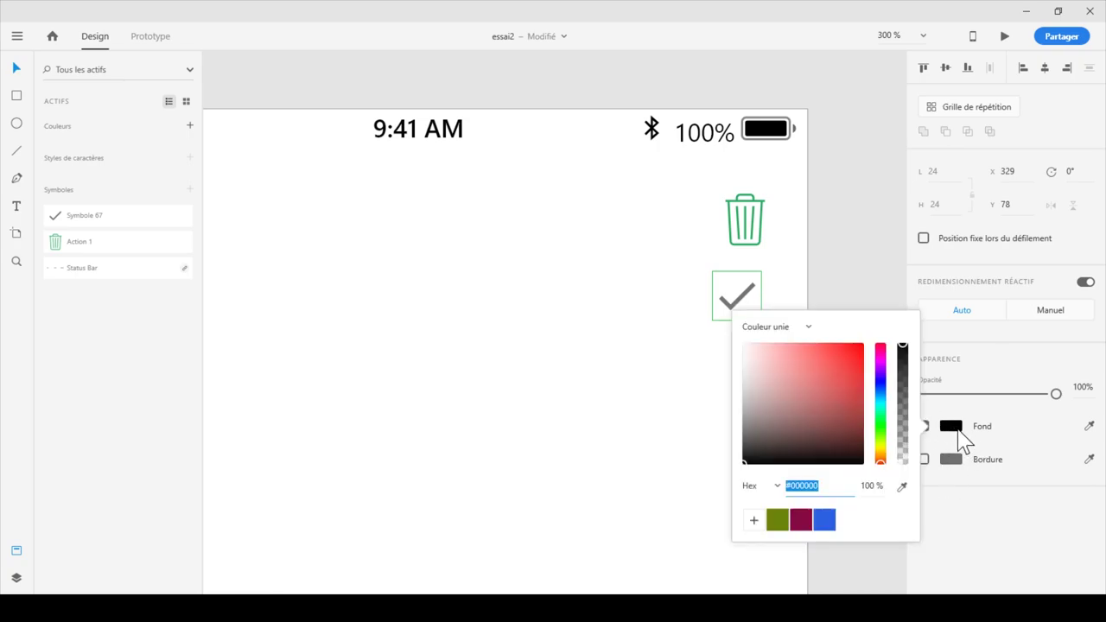
{"action": "left_click", "coordinate": [820, 383]}
{"action": "left_click_drag", "start_coordinate": [819, 382], "coordinate": [865, 358]}
{"action": "left_click", "coordinate": [834, 302]}
{"action": "left_click_drag", "start_coordinate": [746, 302], "coordinate": [754, 283]}
{"action": "left_click", "coordinate": [791, 480]}
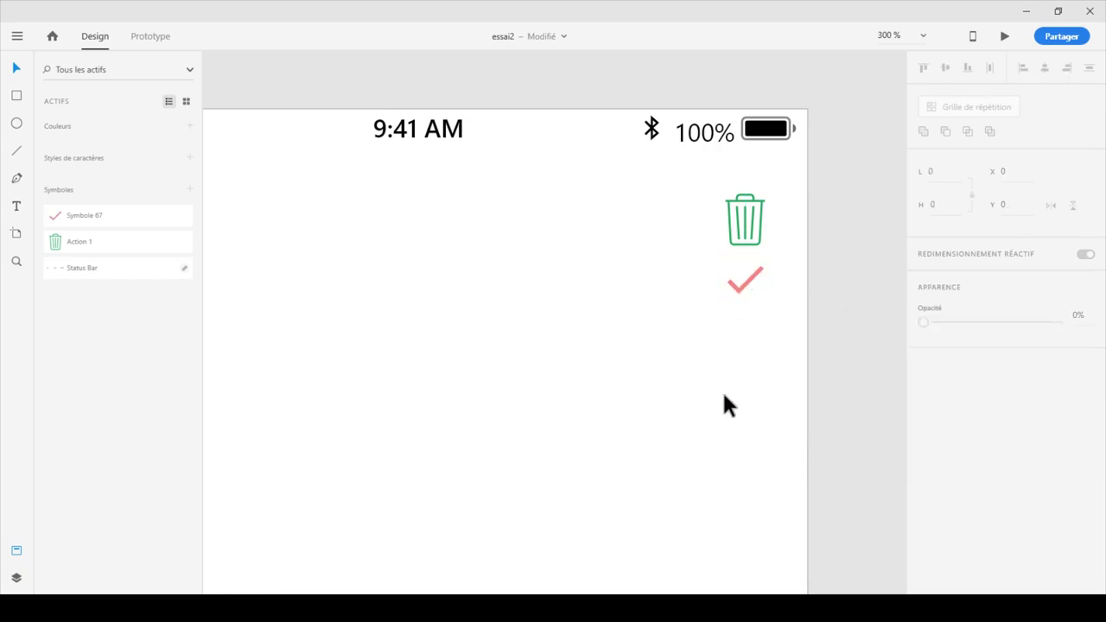